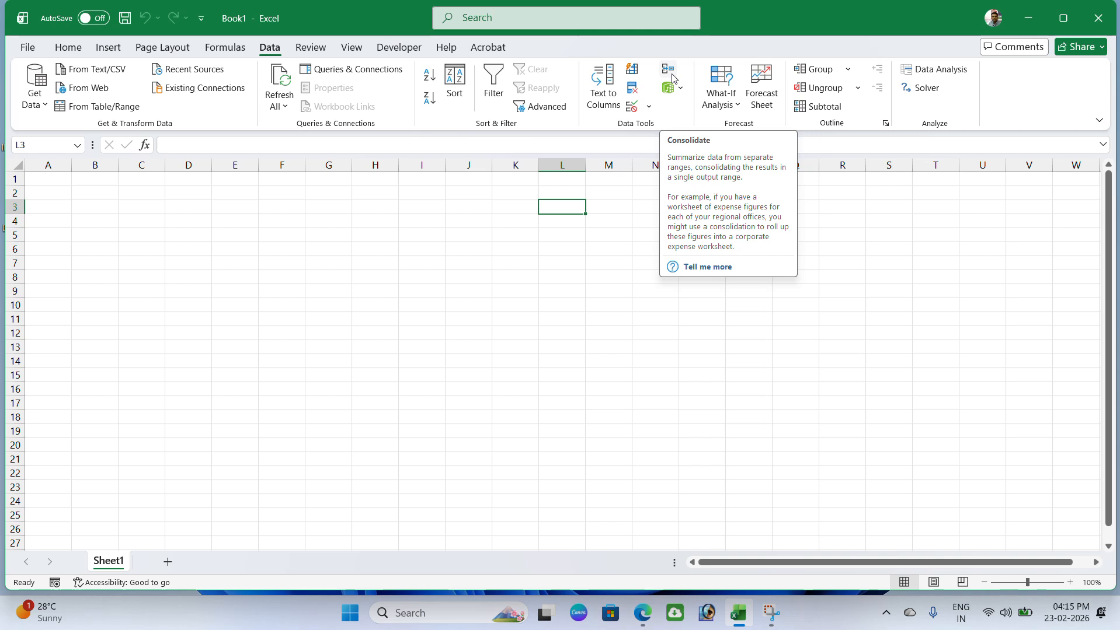
- Enter the heading patna in C1 and the column labels expenses in B2 and amount in C2
{"action": "left_click", "coordinate": [182, 273]}
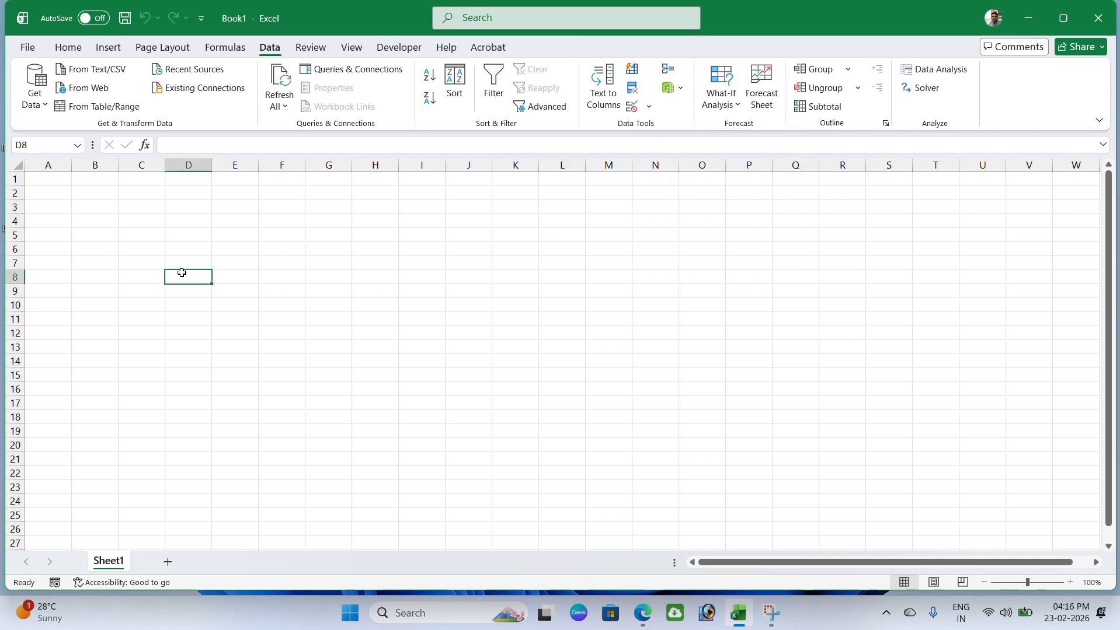
{"action": "left_click", "coordinate": [141, 185]}
{"action": "scroll", "coordinate": [134, 194], "scroll_direction": "up", "scroll_amount": 2, "text": "ctrl"}
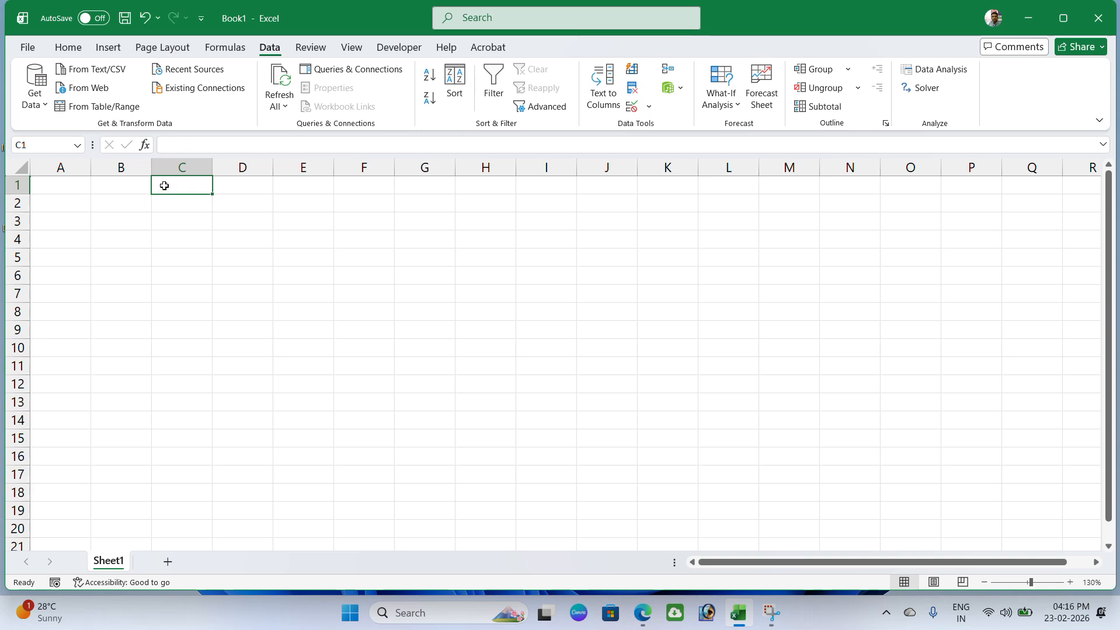
{"action": "type", "text": "patna"}
{"action": "left_click", "coordinate": [141, 215]}
{"action": "left_click", "coordinate": [135, 203]}
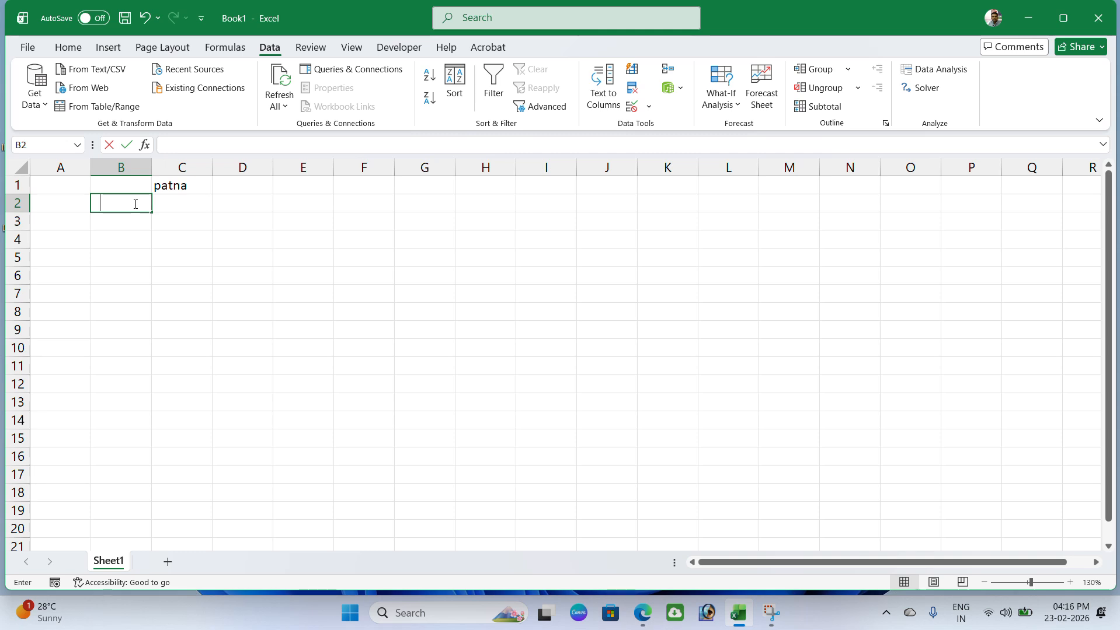
{"action": "type", "text": "expenses"}
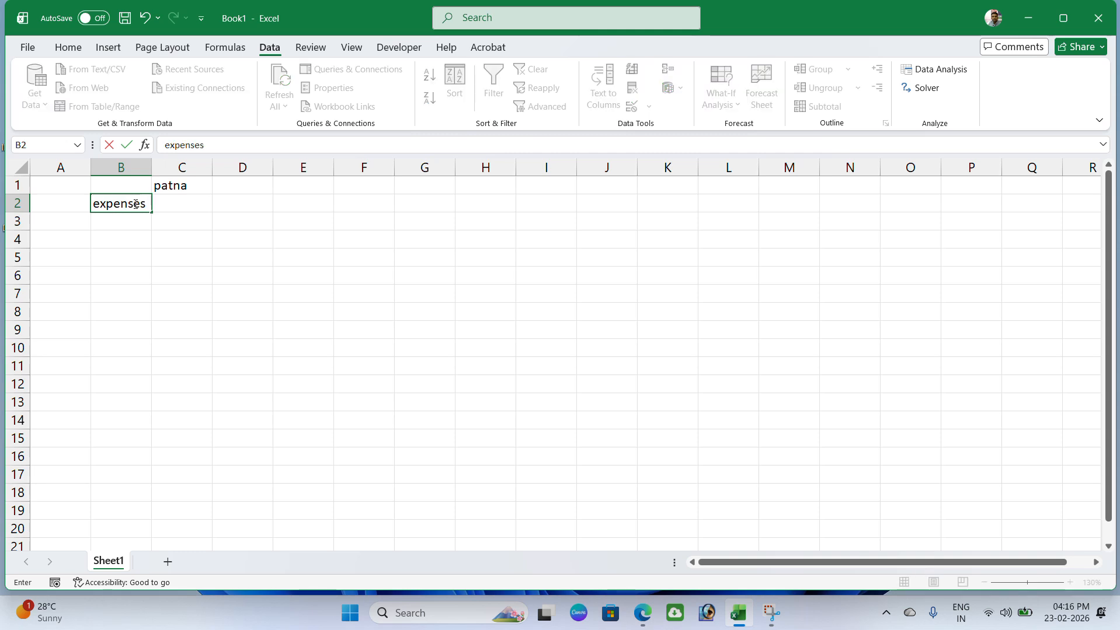
{"action": "left_click", "coordinate": [194, 206]}
{"action": "type", "text": "amount"}
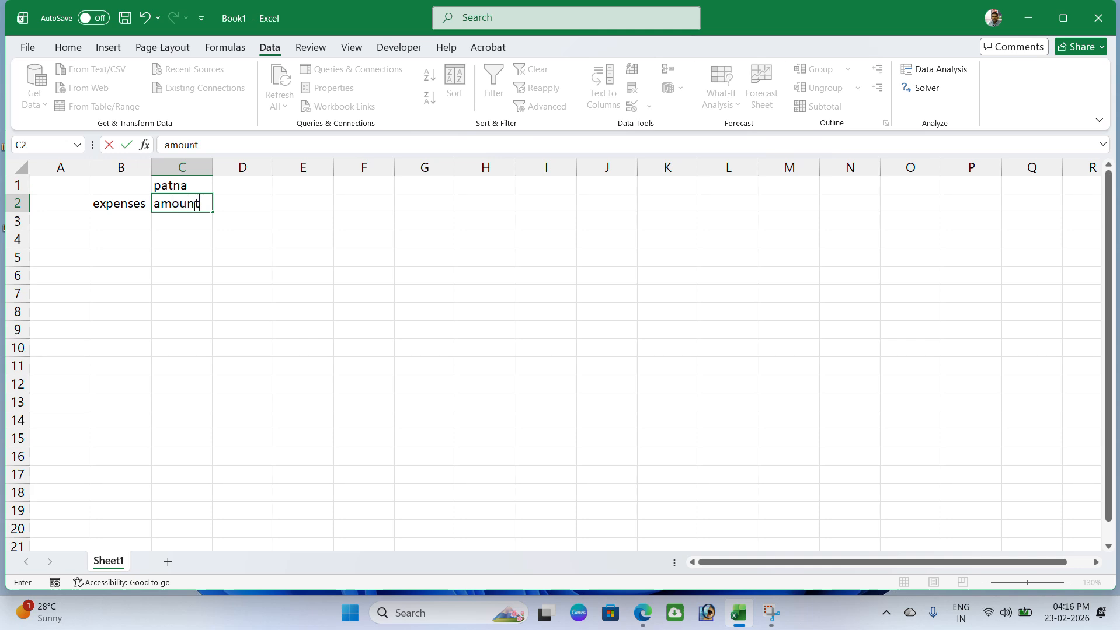
{"action": "left_click", "coordinate": [240, 203]}
- Enter the heading gaya in G1 for the second branch table
{"action": "left_click", "coordinate": [431, 188]}
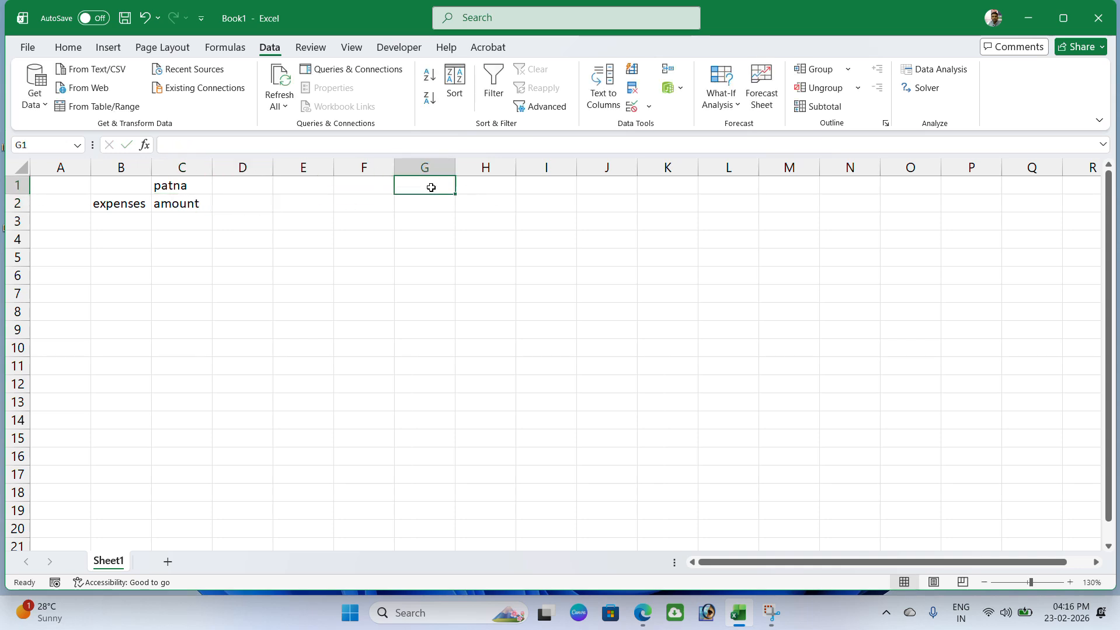
{"action": "type", "text": "d"}
{"action": "type", "text": "aya"}
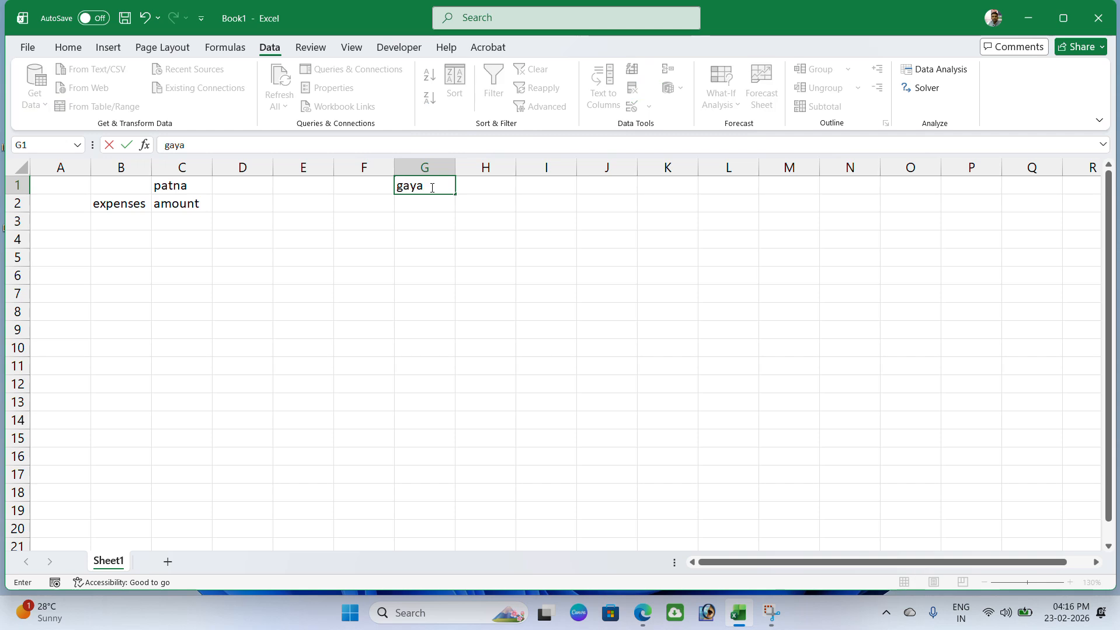
{"action": "left_click", "coordinate": [362, 207]}
{"action": "left_click_drag", "start_coordinate": [107, 203], "coordinate": [174, 205]}
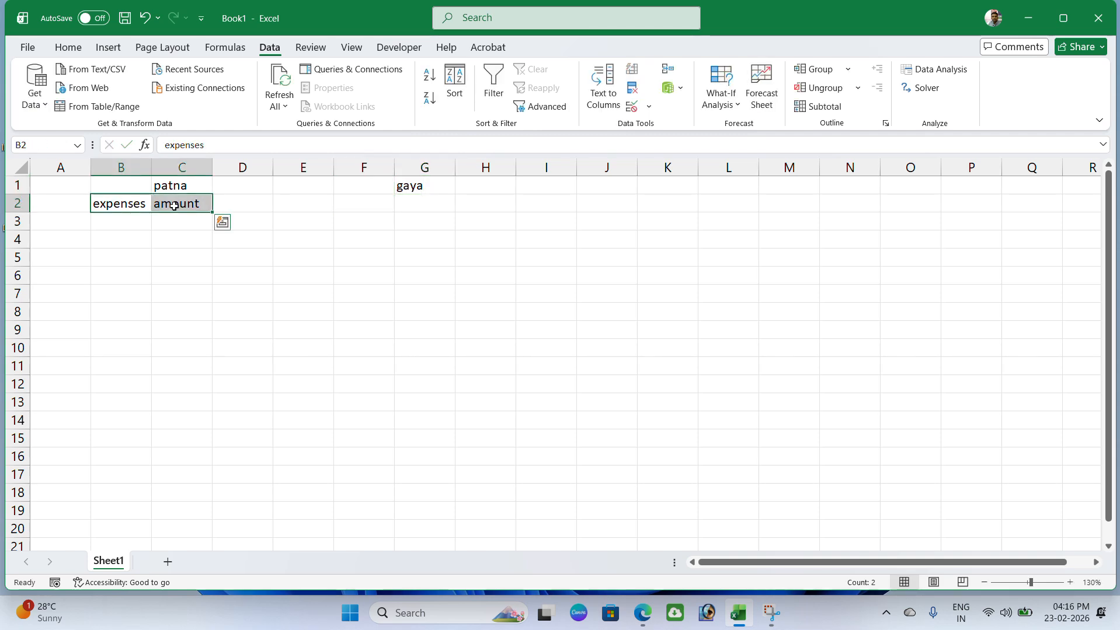
- List the expense categories office exp, medical, wages and salary in B3:B6
{"action": "left_click", "coordinate": [144, 227]}
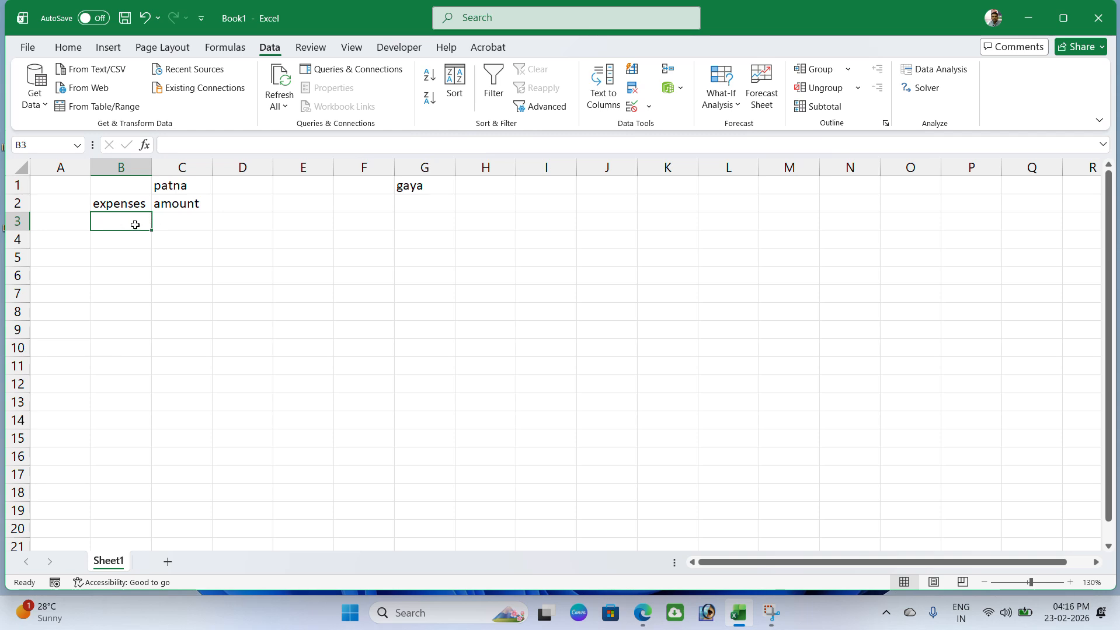
{"action": "type", "text": "office e"}
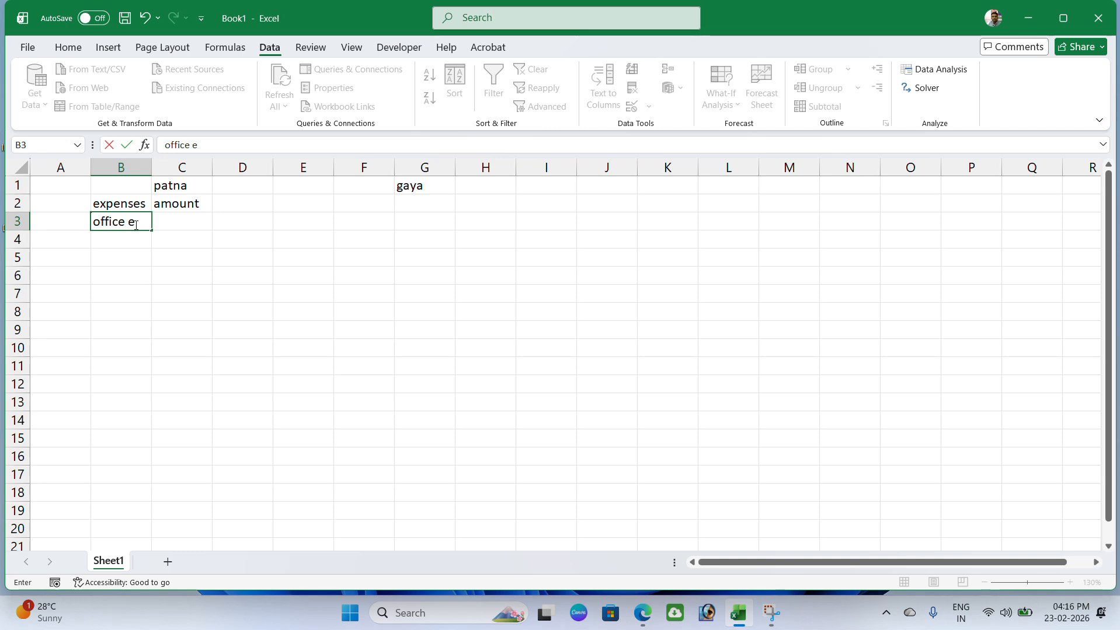
{"action": "type", "text": "xp"}
{"action": "key", "text": "Return"}
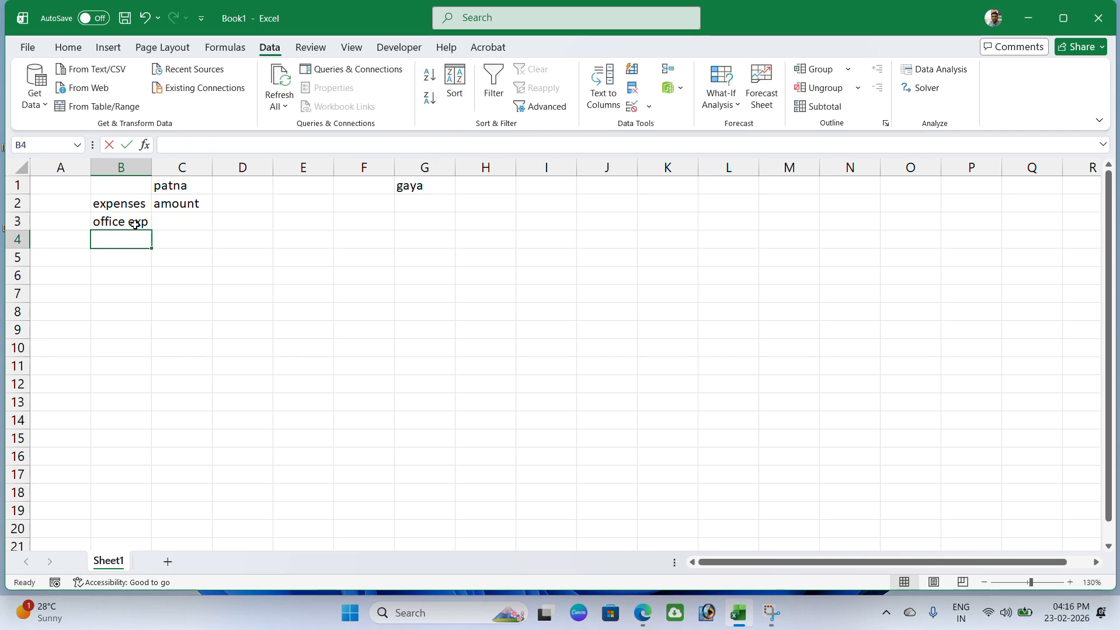
{"action": "type", "text": "medical"}
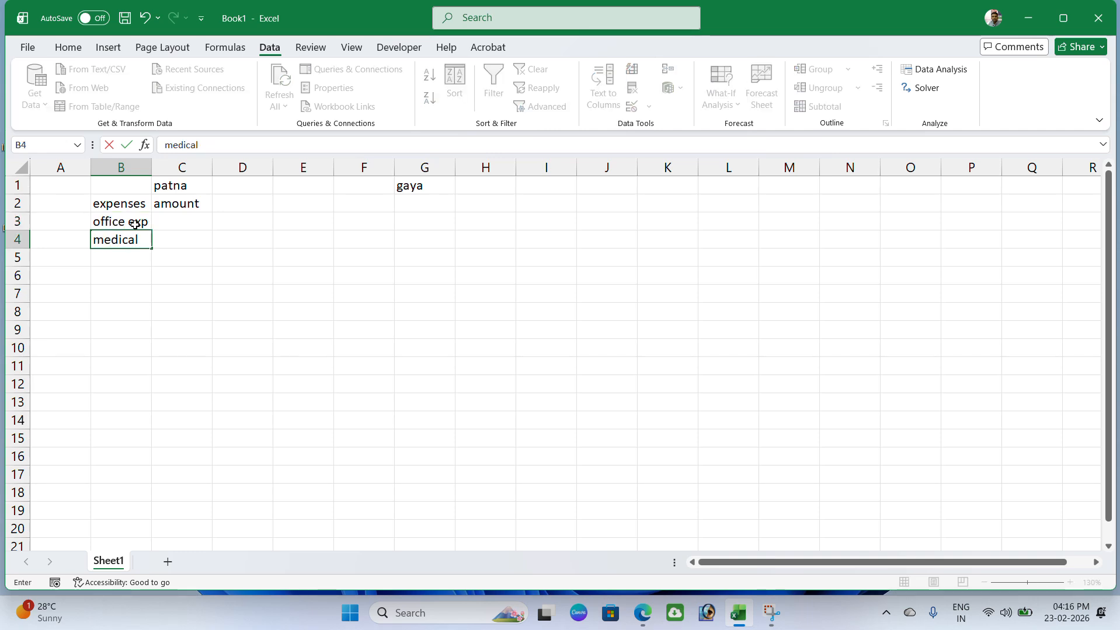
{"action": "key", "text": "Return"}
{"action": "type", "text": "wages"}
{"action": "key", "text": "Return"}
{"action": "type", "text": "sala"}
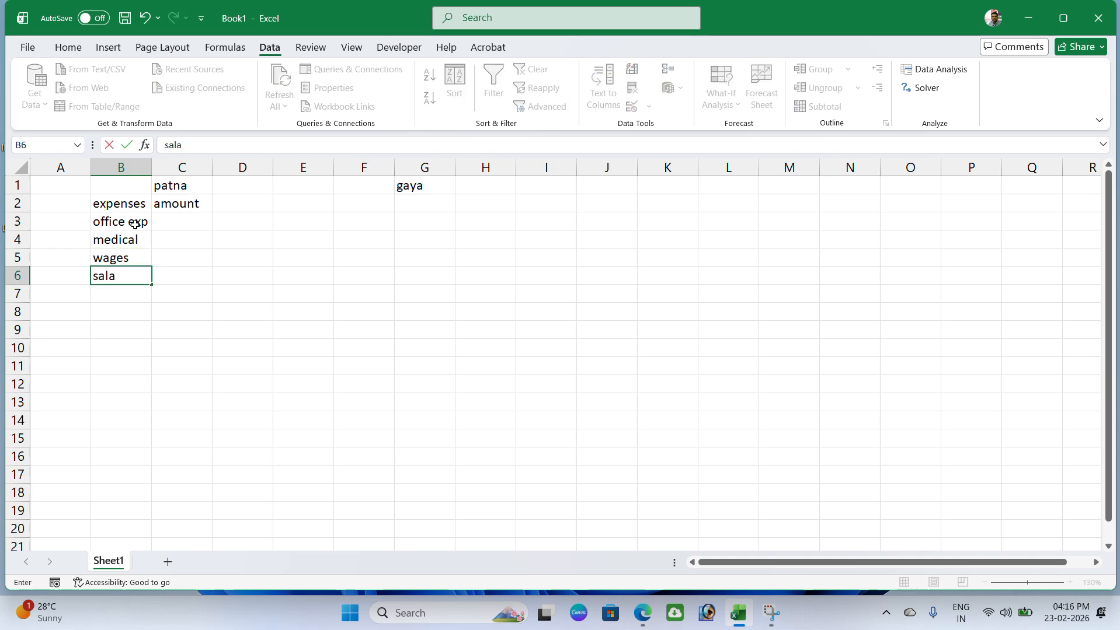
{"action": "type", "text": "ry"}
- Widen column B slightly and enter the patna amounts 1500, 1200, 5000 and 25000 in C3:C6
{"action": "left_click", "coordinate": [165, 206]}
{"action": "left_click", "coordinate": [171, 221]}
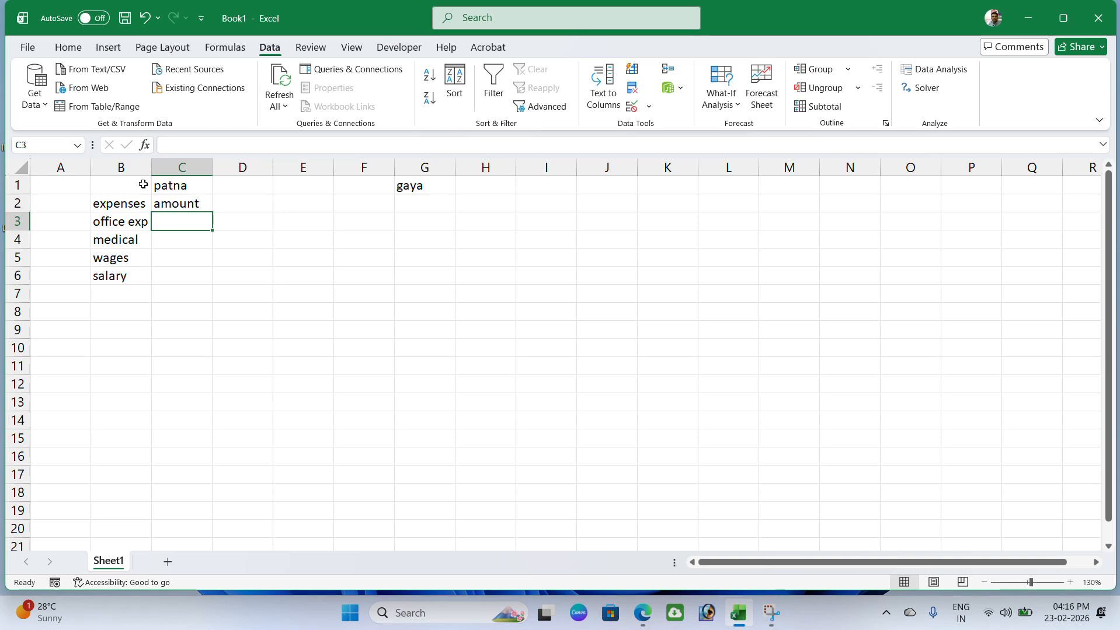
{"action": "left_click_drag", "start_coordinate": [150, 166], "coordinate": [165, 167]}
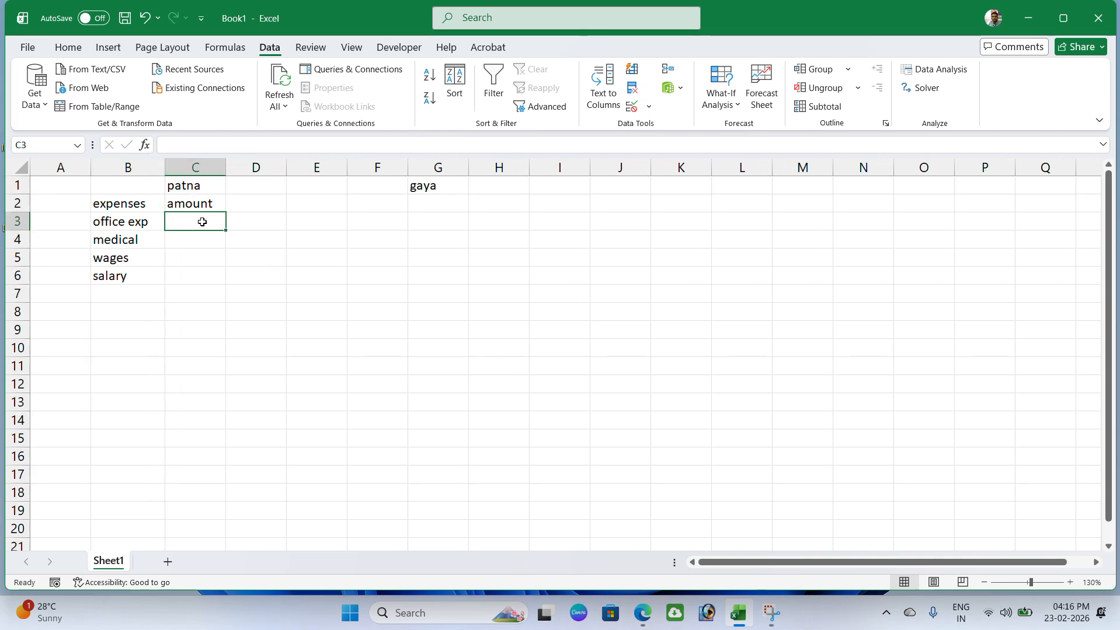
{"action": "type", "text": "1500"}
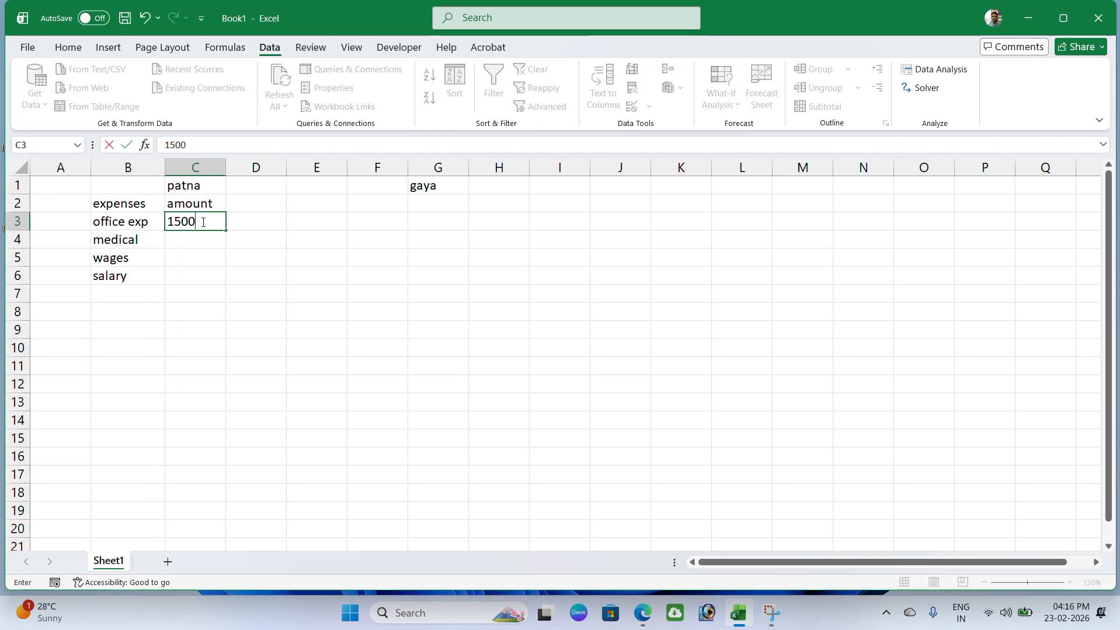
{"action": "key", "text": "Return"}
{"action": "type", "text": "1200"}
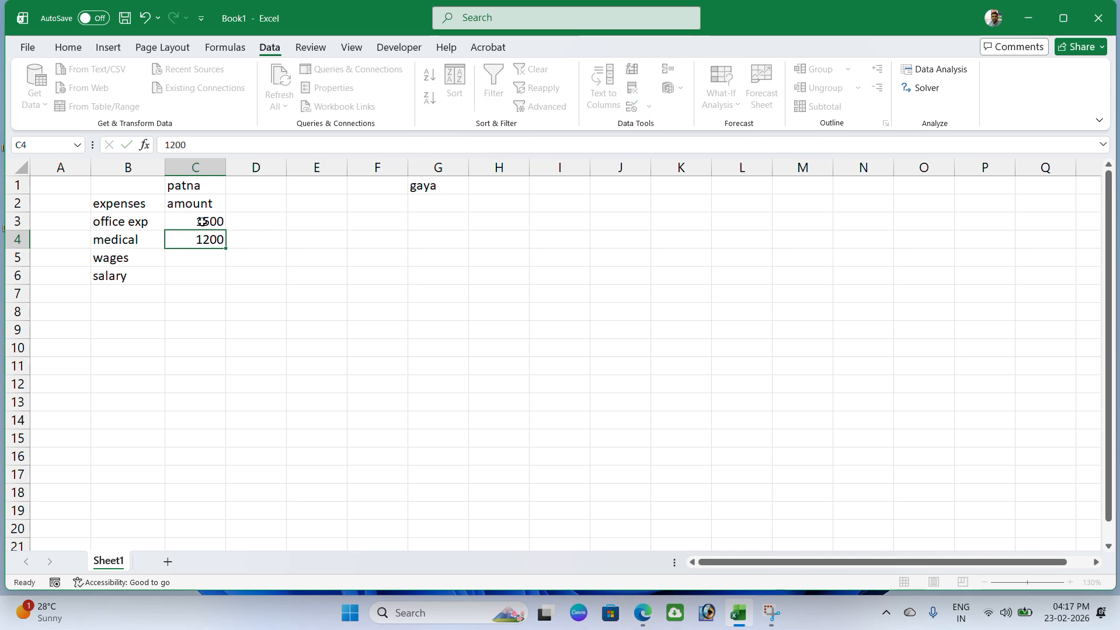
{"action": "key", "text": "Return"}
{"action": "type", "text": "5000"}
{"action": "key", "text": "Return"}
{"action": "type", "text": "25000"}
{"action": "key", "text": "Return"}
- Copy the patna expense table B2:C6 to F2:G6 under the gaya heading
{"action": "left_click_drag", "start_coordinate": [117, 203], "coordinate": [216, 271]}
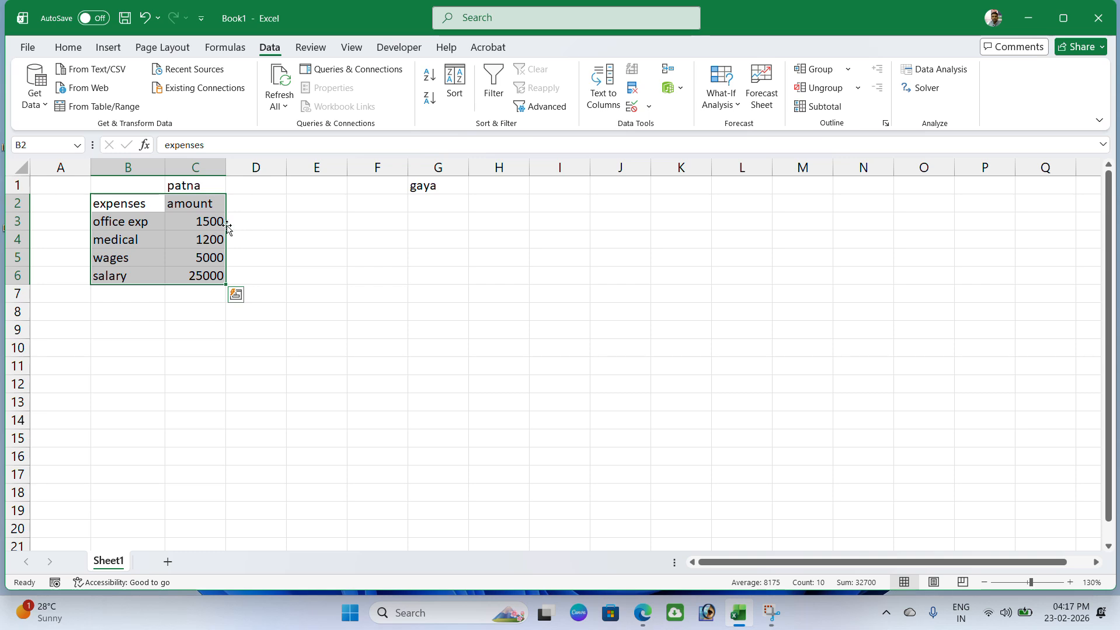
{"action": "left_click_drag", "start_coordinate": [227, 228], "coordinate": [431, 220]}
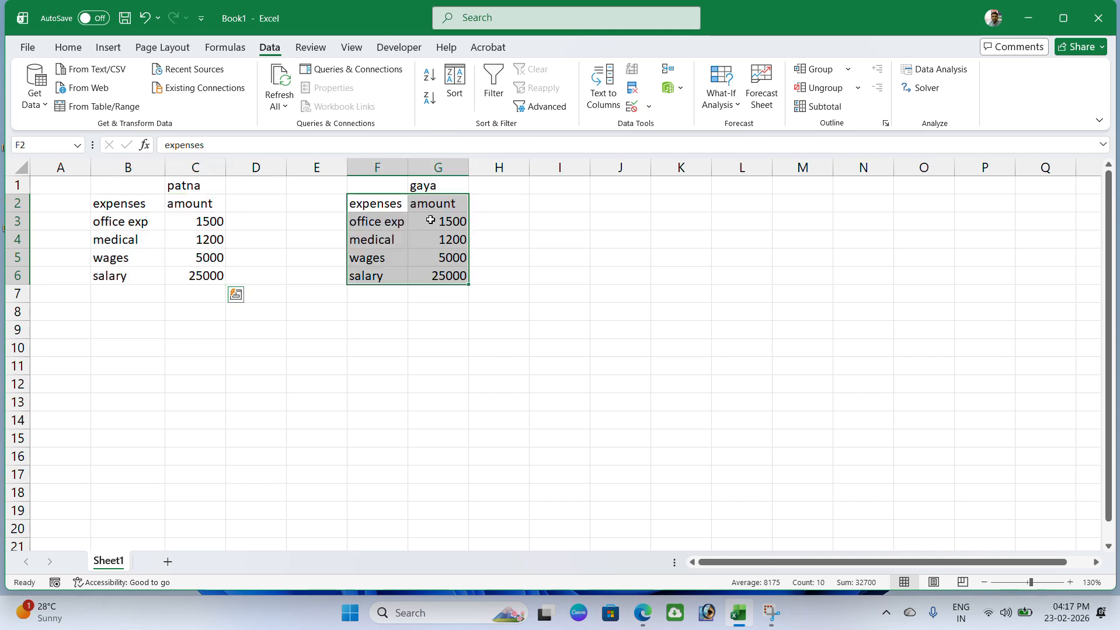
- Replace the gaya amounts in G3:G6 with 1200, 1000, 4000 and 30000
{"action": "left_click", "coordinate": [439, 219]}
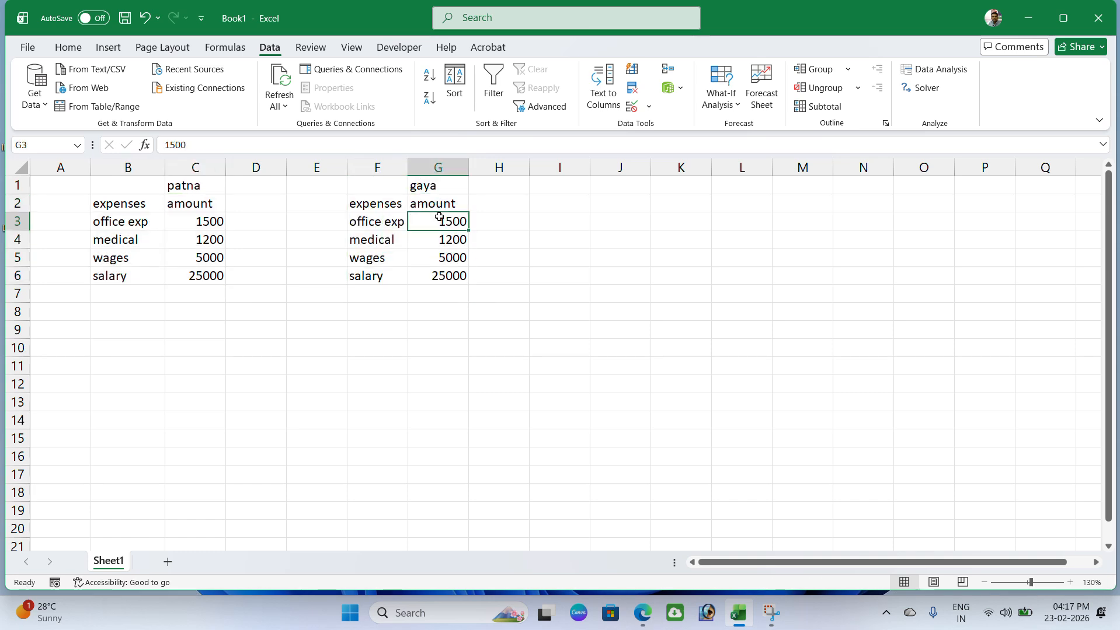
{"action": "double_click", "coordinate": [440, 219]}
{"action": "type", "text": "1200"}
{"action": "key", "text": "Return"}
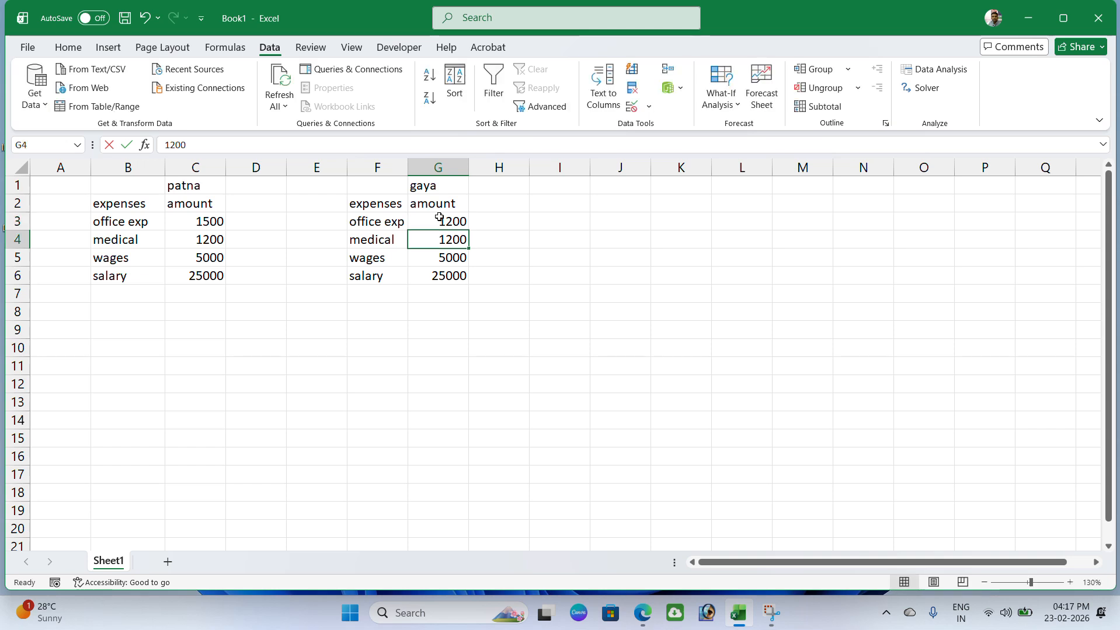
{"action": "type", "text": "1000"}
{"action": "key", "text": "Return"}
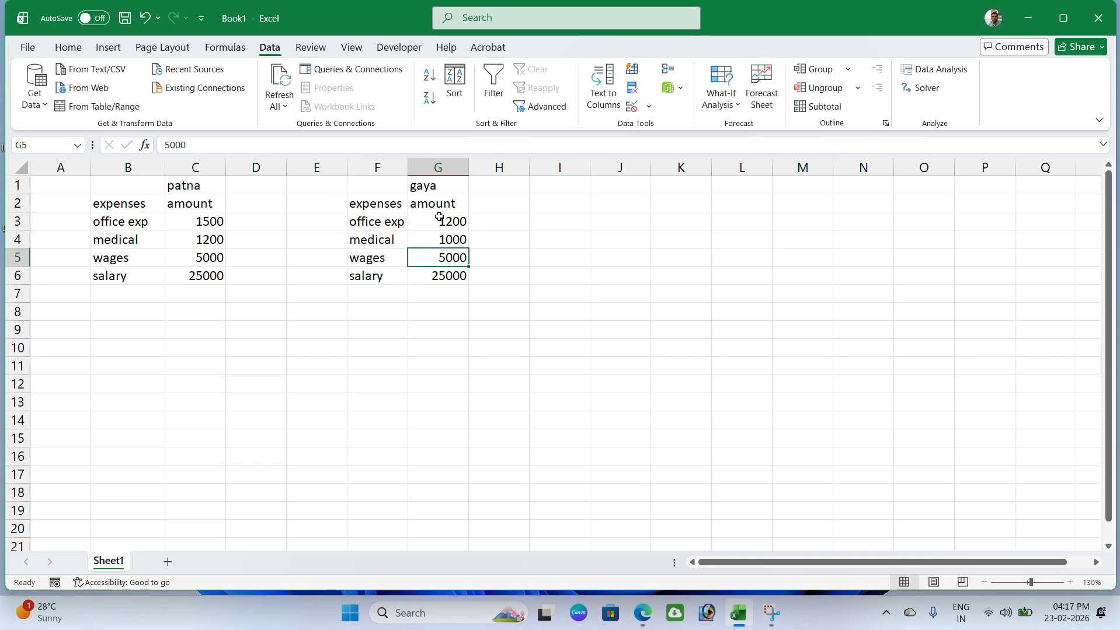
{"action": "type", "text": "40000"}
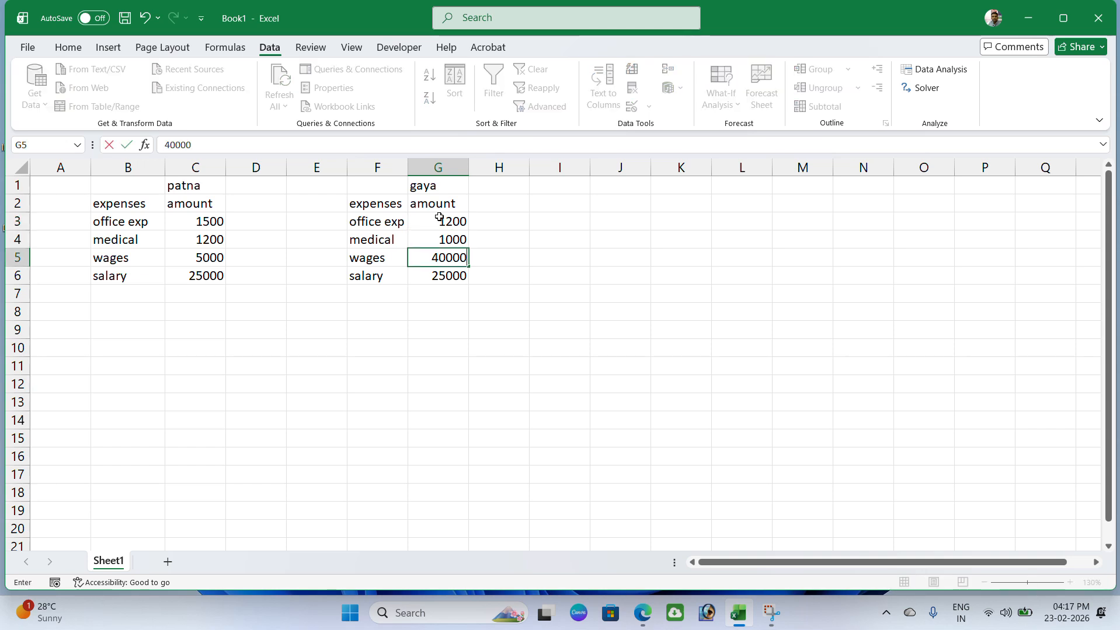
{"action": "key", "text": "Return"}
{"action": "type", "text": "3"}
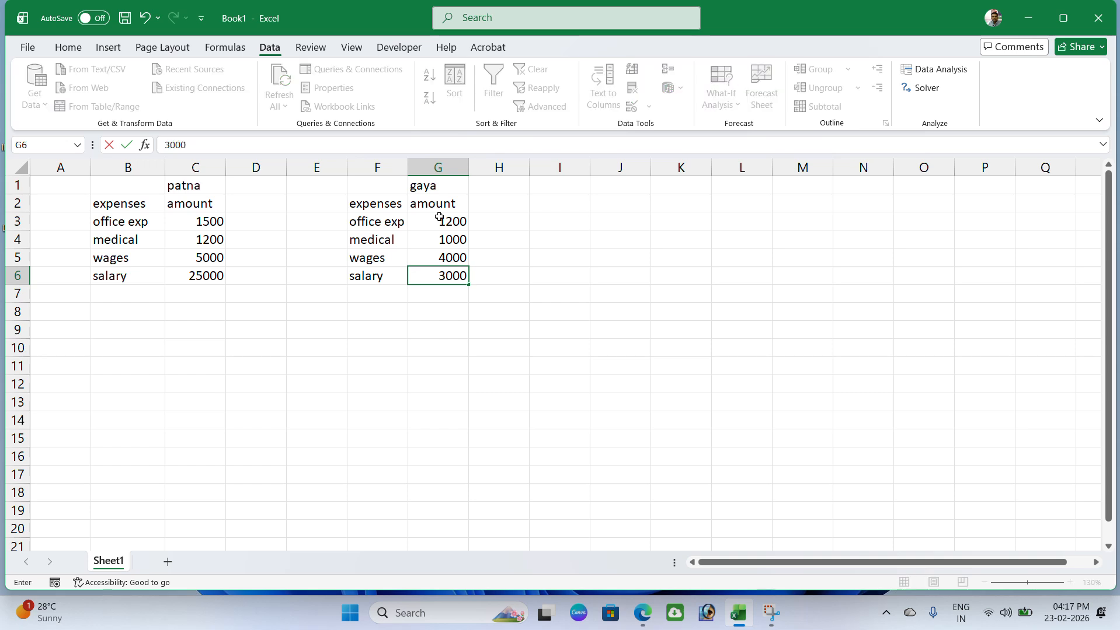
{"action": "type", "text": "0000"}
{"action": "key", "text": "Return"}
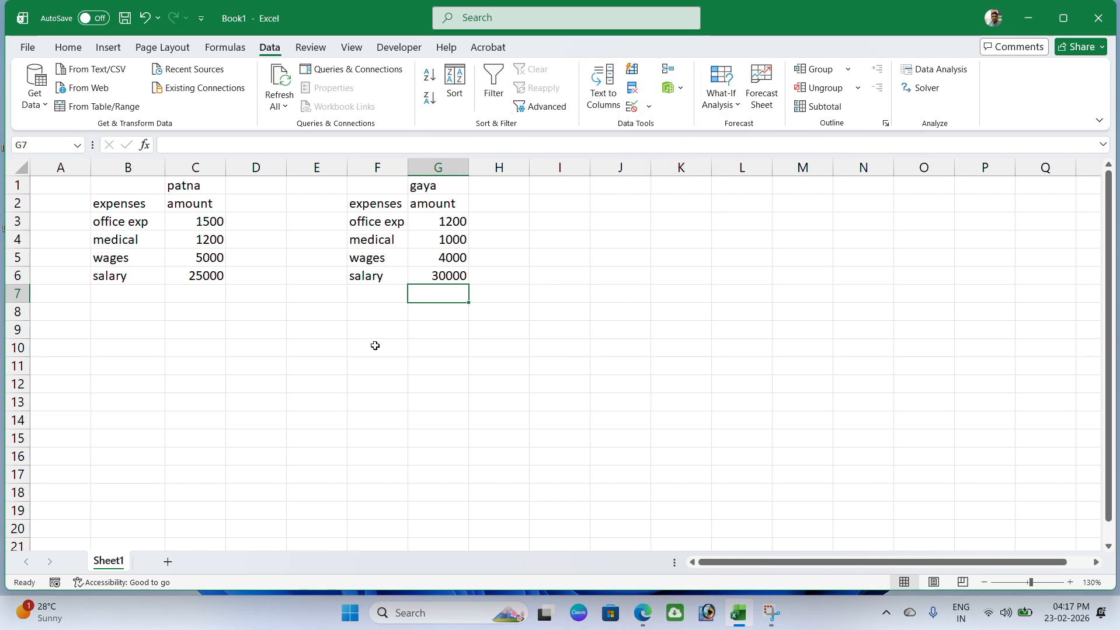
- Add a new worksheet and select cell J4 on it as the output location
{"action": "left_click", "coordinate": [354, 326]}
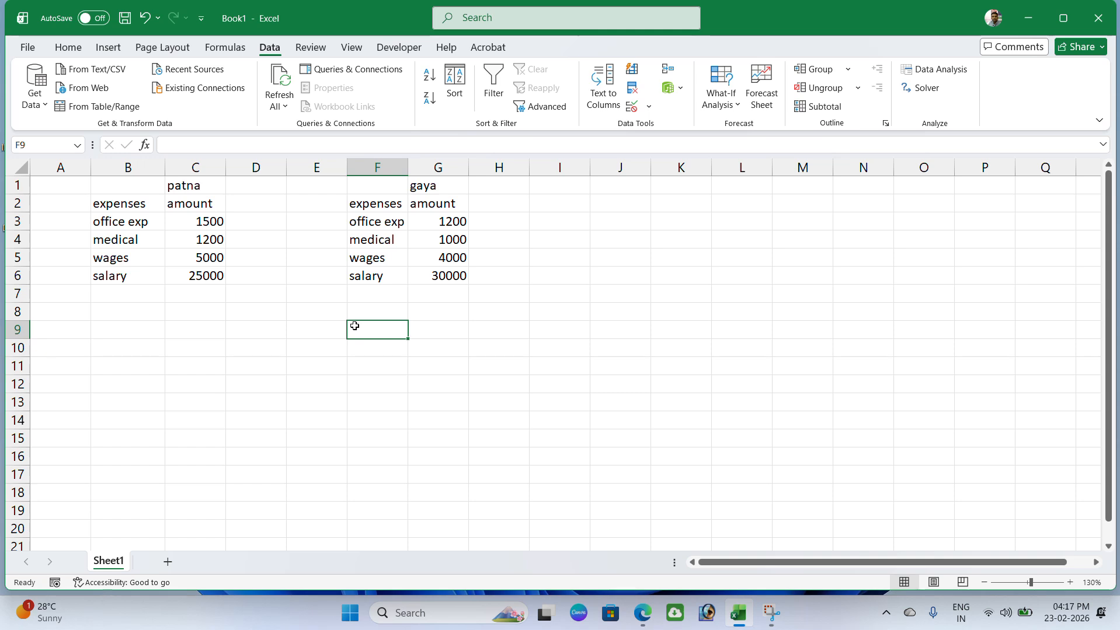
{"action": "left_click", "coordinate": [168, 562]}
{"action": "left_click", "coordinate": [265, 219]}
{"action": "left_click", "coordinate": [428, 251]}
{"action": "left_click", "coordinate": [467, 235]}
{"action": "left_click", "coordinate": [467, 221]}
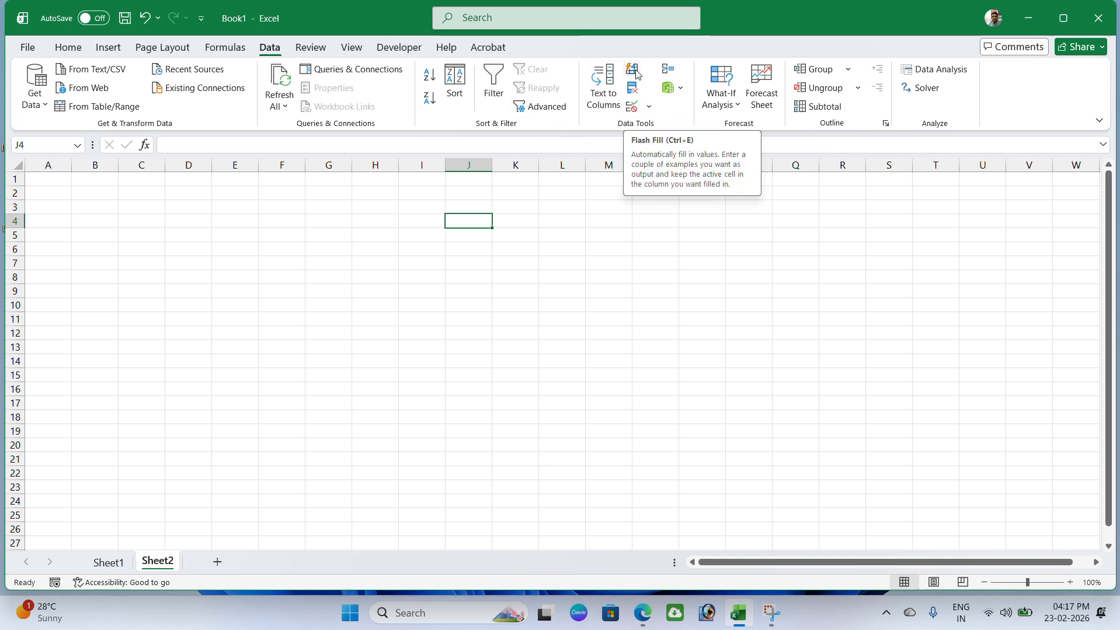
- Start a Sum consolidation and add the Sheet1 ranges B2:C6 and F2:G6 as references
{"action": "left_click", "coordinate": [670, 71]}
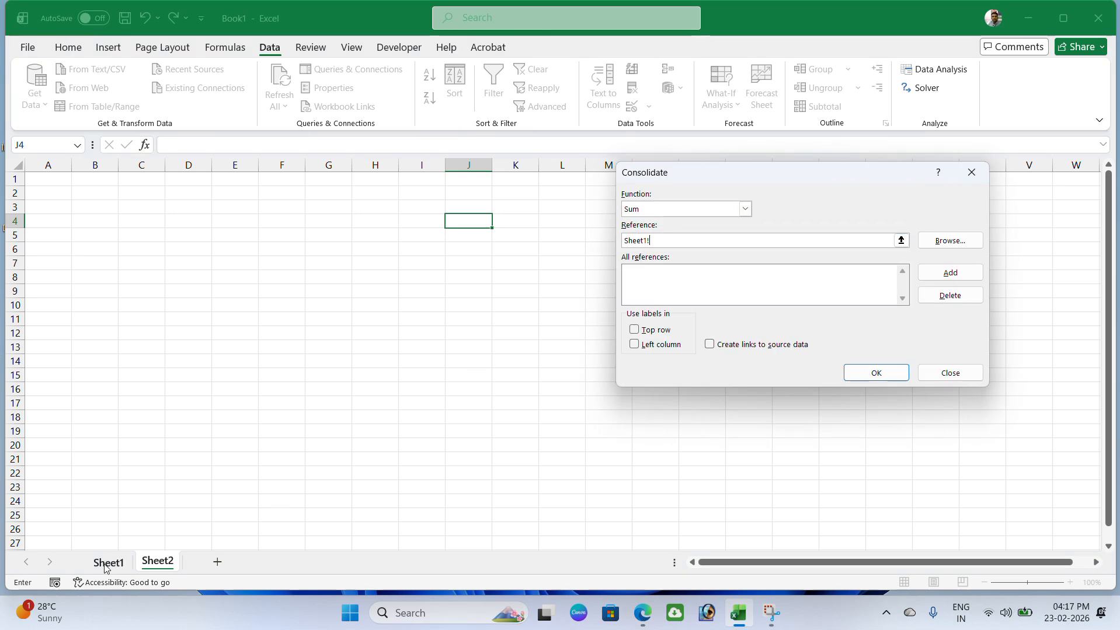
{"action": "left_click_drag", "start_coordinate": [131, 203], "coordinate": [214, 280]}
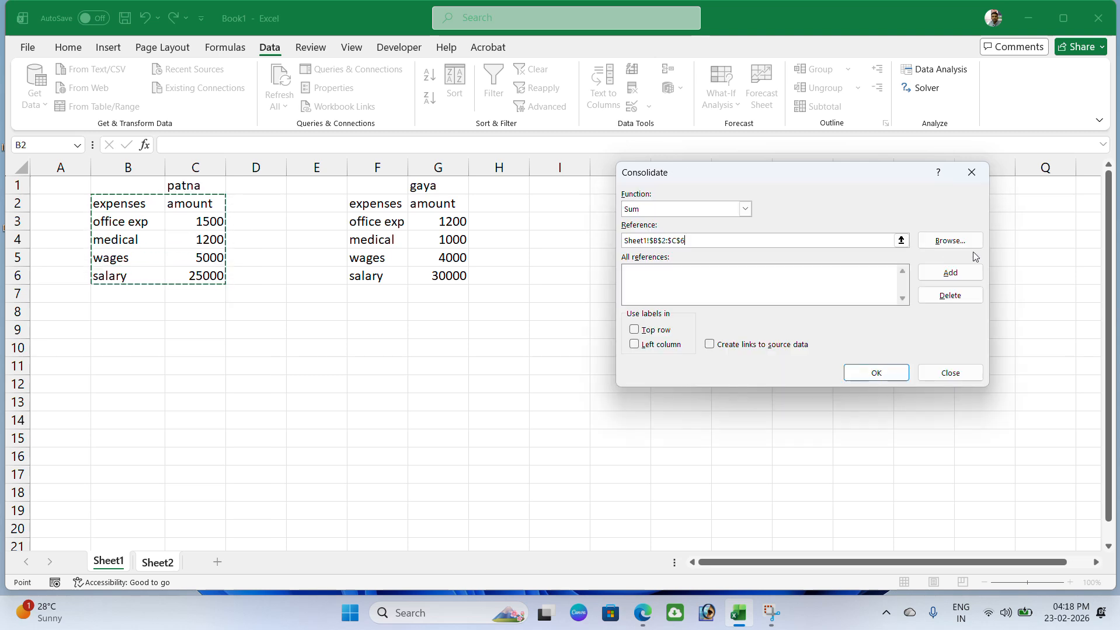
{"action": "left_click", "coordinate": [958, 274]}
{"action": "left_click_drag", "start_coordinate": [374, 203], "coordinate": [458, 276]}
{"action": "left_click", "coordinate": [949, 276]}
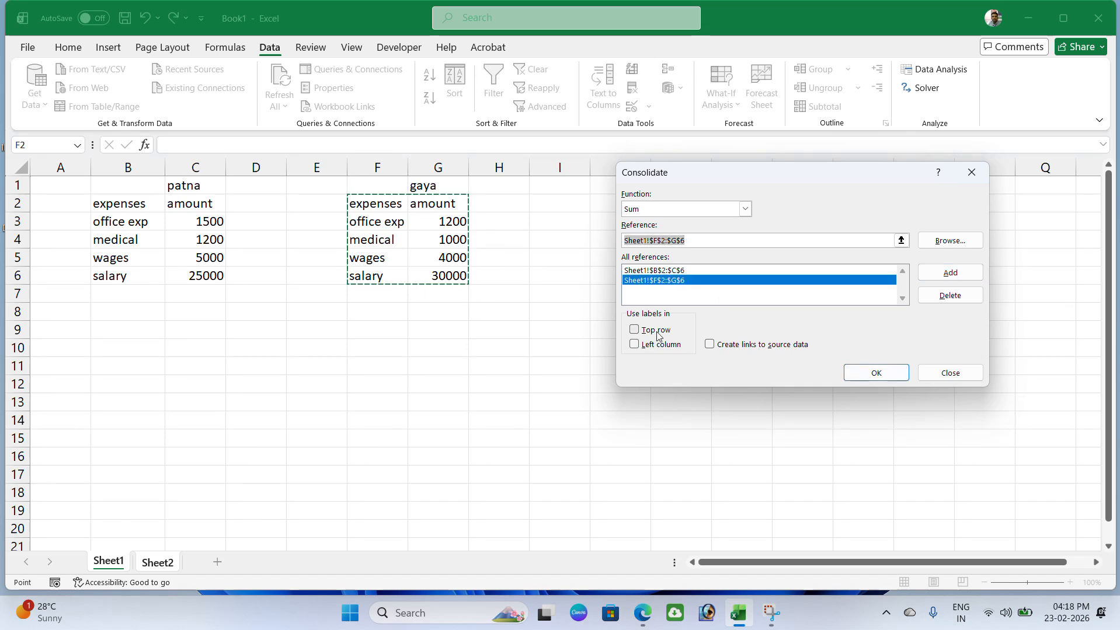
- Consolidate onto Sheet2 using top row and left column labels, with links to the source data
{"action": "key", "text": "ctrl+Page_Down"}
{"action": "left_click", "coordinate": [634, 330]}
{"action": "left_click", "coordinate": [654, 347]}
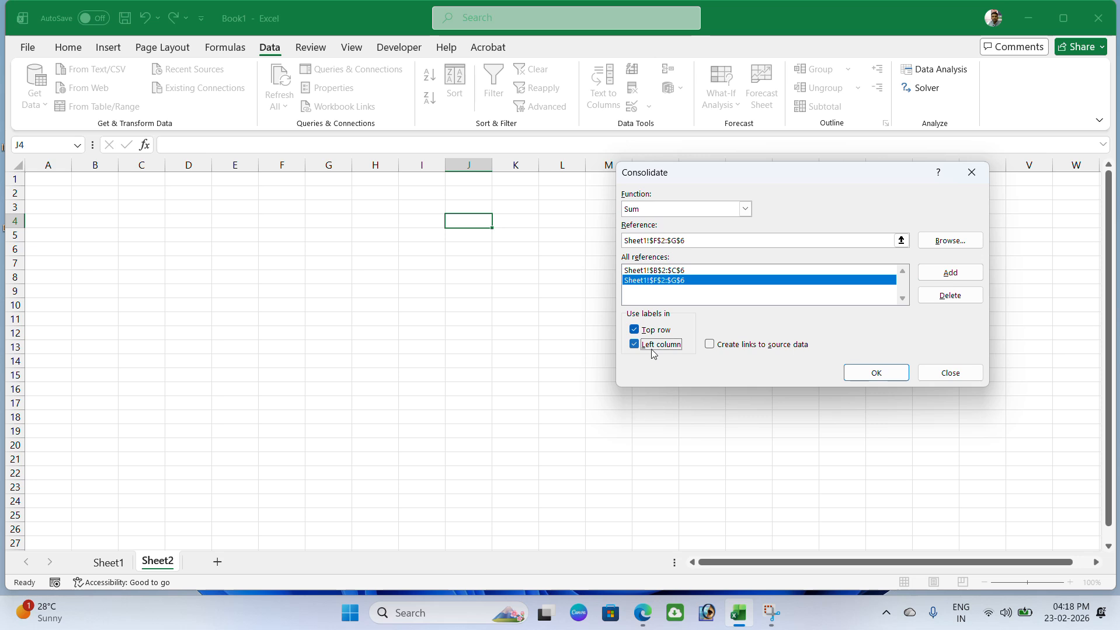
{"action": "left_click", "coordinate": [724, 349]}
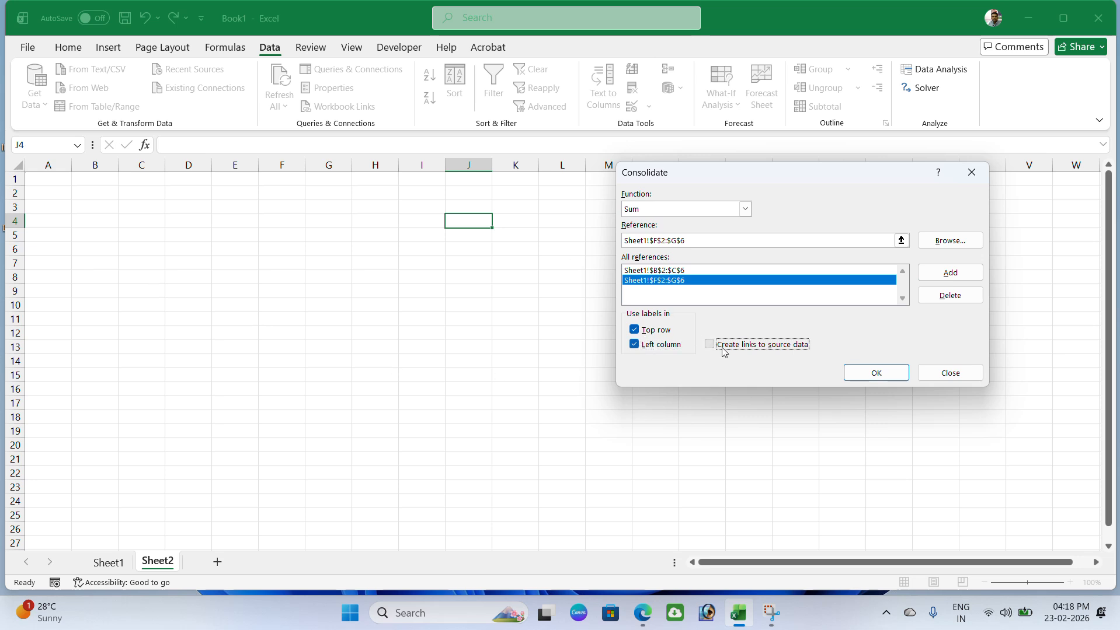
{"action": "left_click", "coordinate": [877, 377]}
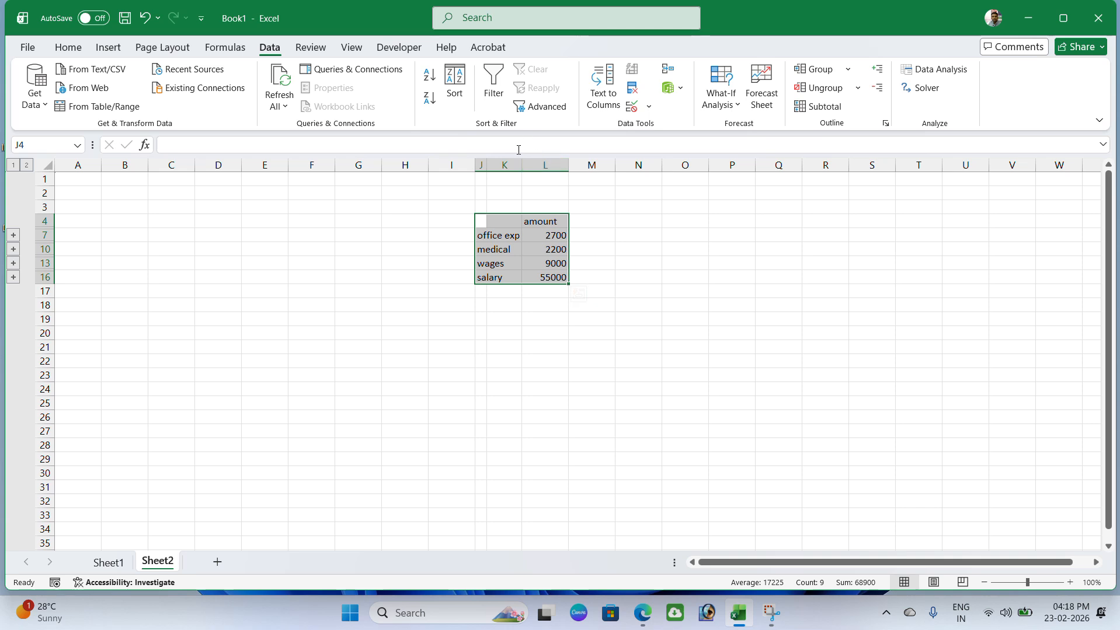
- Widen columns J and K of the consolidated table, K to about 9.00, and select the office exp total
{"action": "left_click_drag", "start_coordinate": [487, 165], "coordinate": [585, 170]}
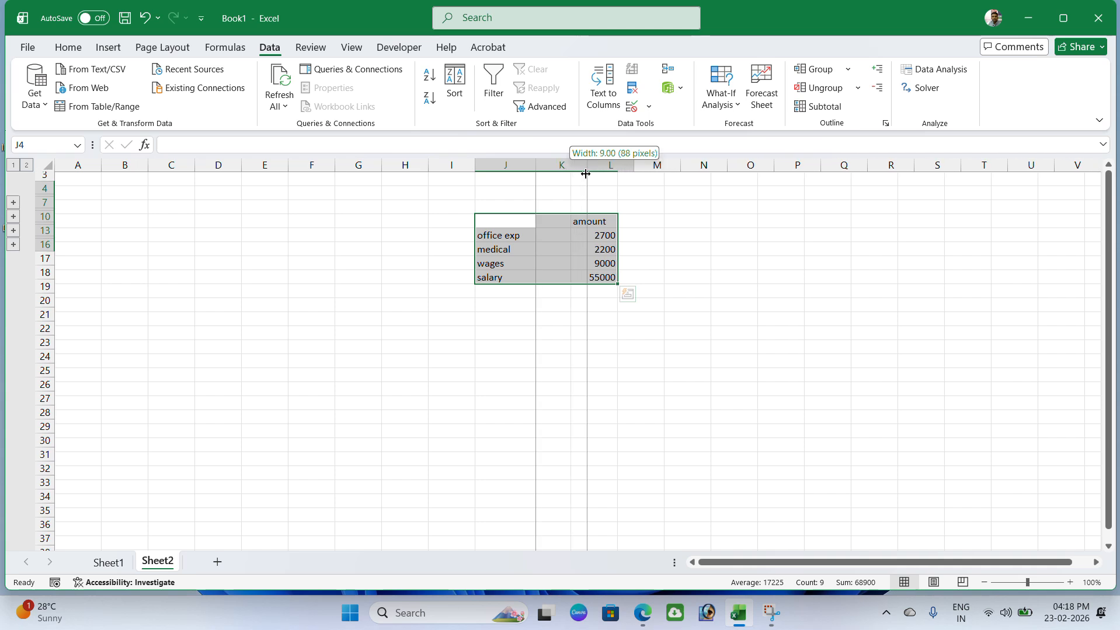
{"action": "left_click", "coordinate": [610, 233]}
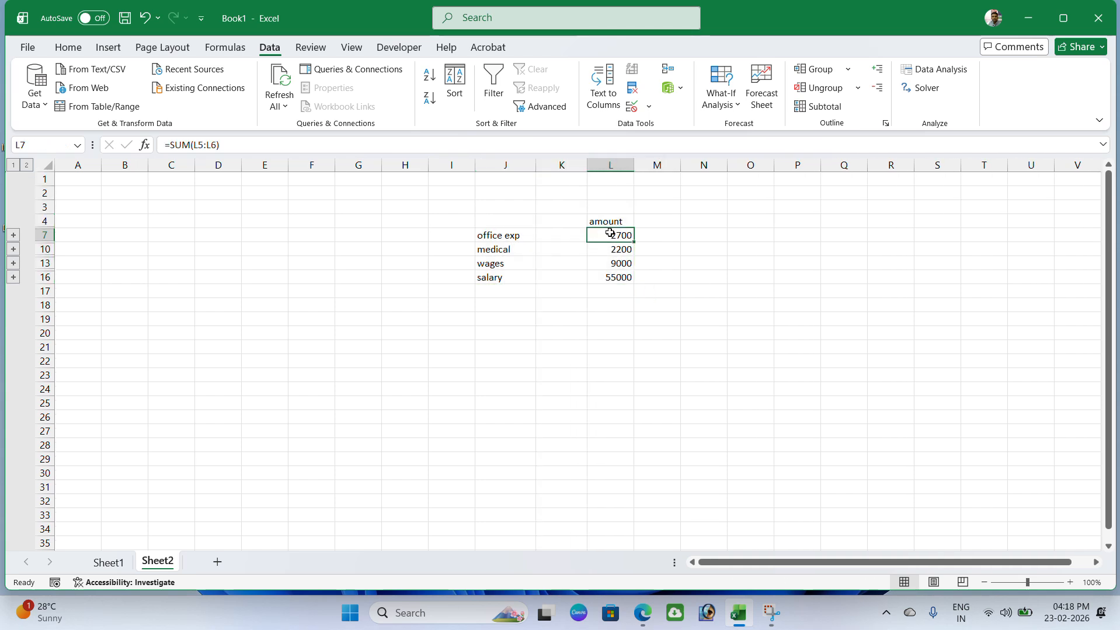
- Inspect the formulas behind the medical, wages and salary totals in the consolidated table
{"action": "left_click", "coordinate": [511, 249]}
{"action": "left_click", "coordinate": [624, 251]}
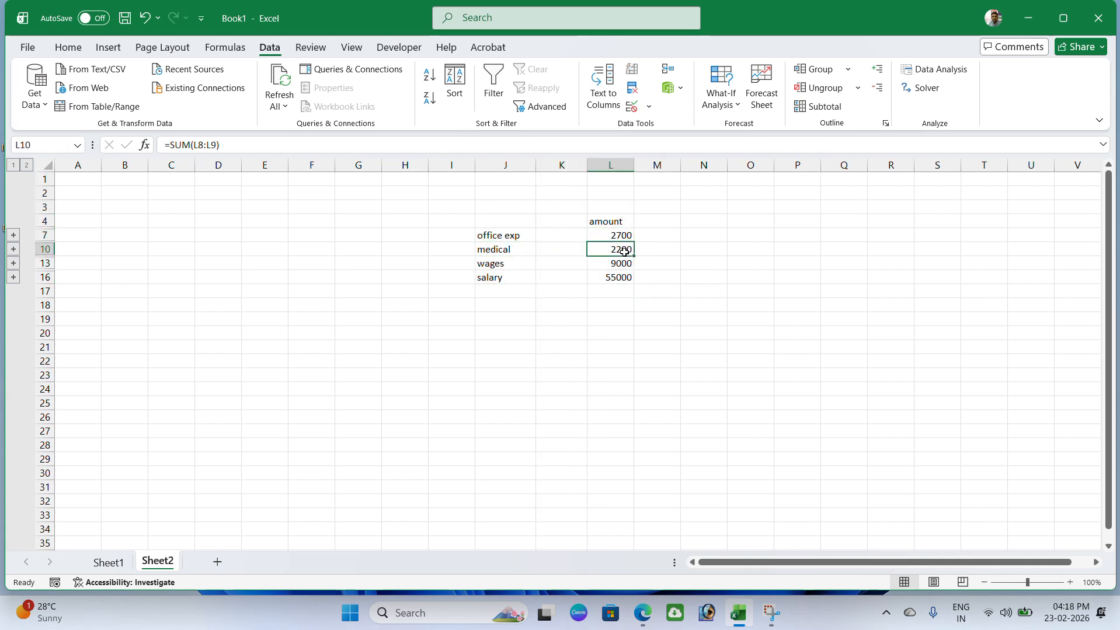
{"action": "left_click", "coordinate": [522, 266]}
{"action": "left_click", "coordinate": [629, 264]}
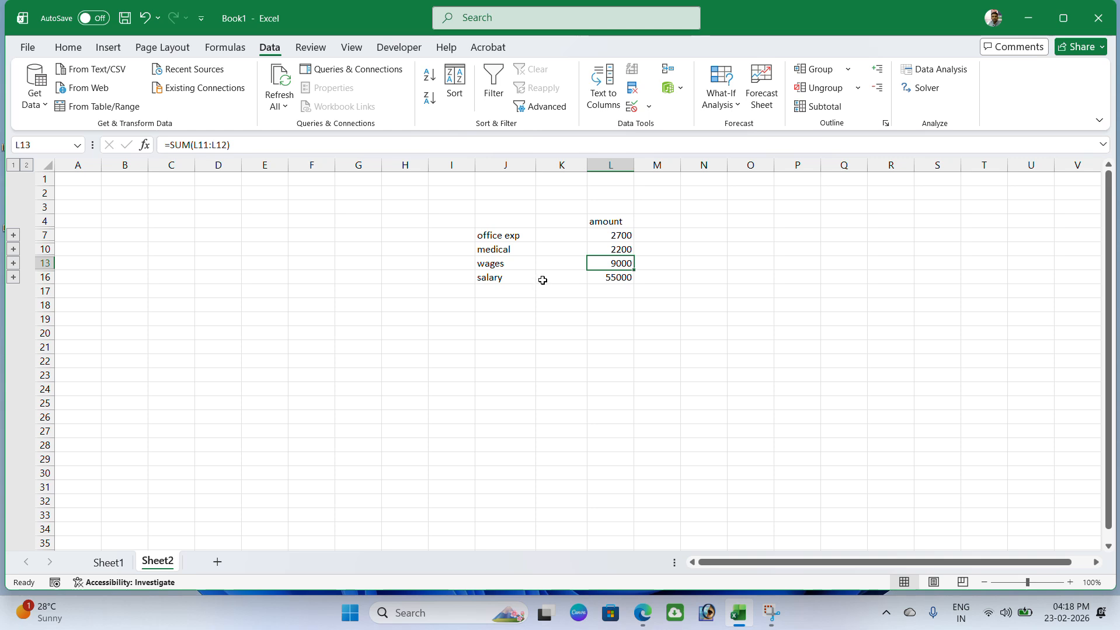
{"action": "left_click", "coordinate": [623, 280]}
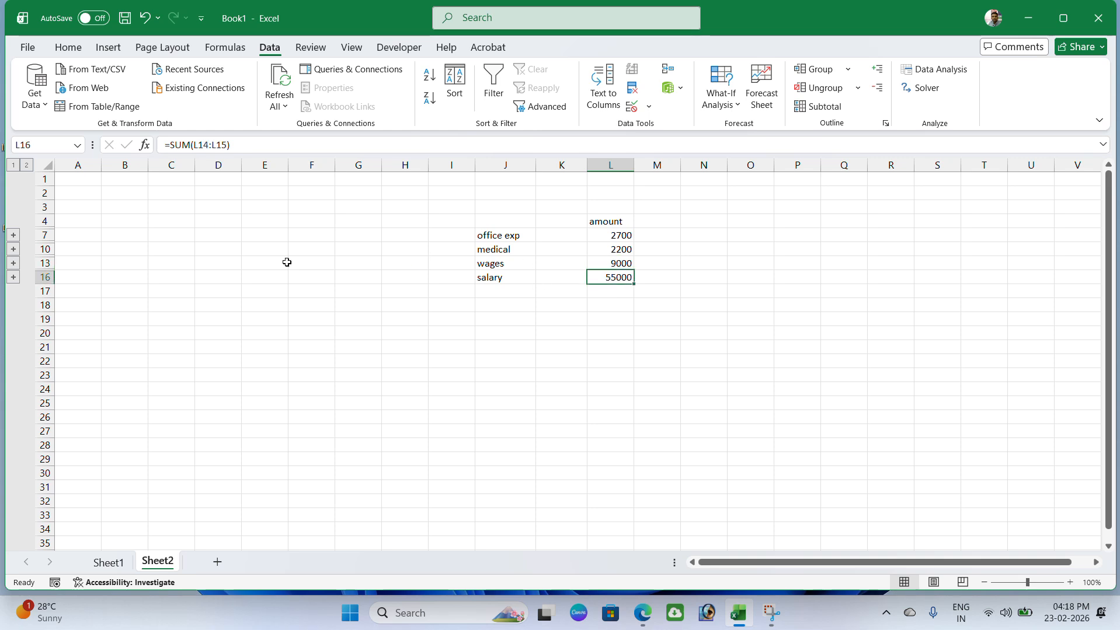
- Expand the office exp, medical, wages and salary groups to show their source detail rows
{"action": "left_click", "coordinate": [13, 237]}
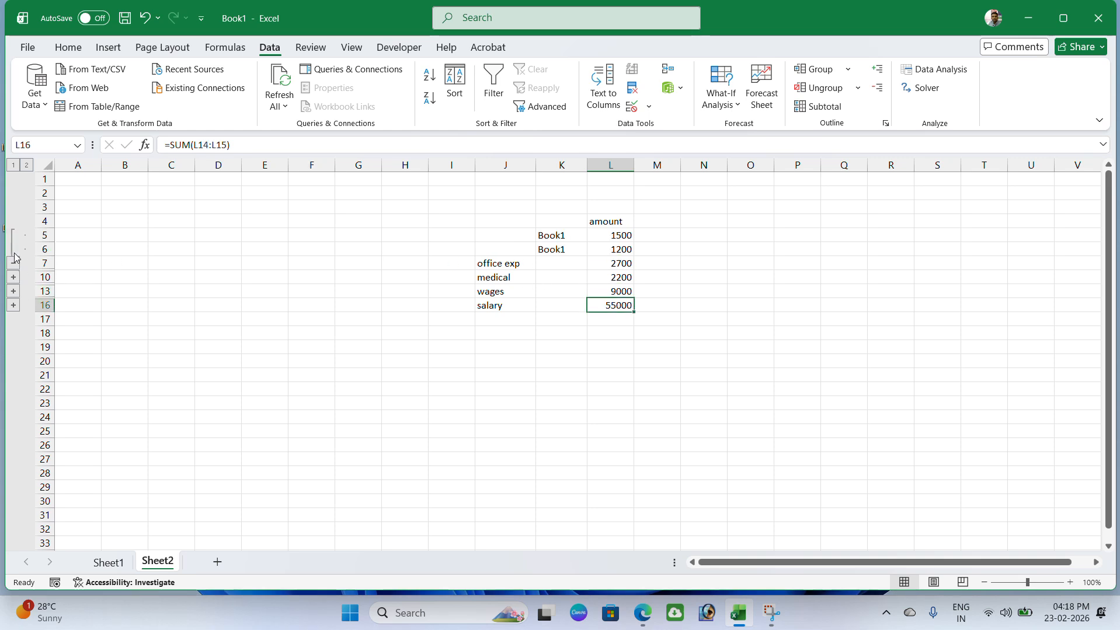
{"action": "left_click", "coordinate": [13, 277]}
{"action": "left_click", "coordinate": [13, 319]}
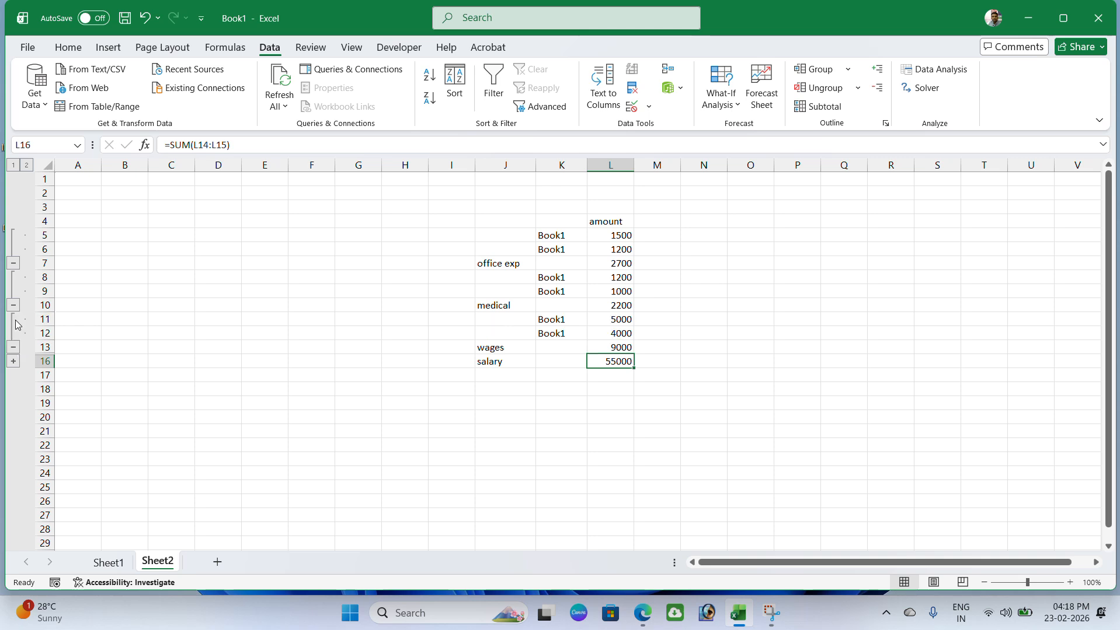
{"action": "left_click", "coordinate": [13, 362]}
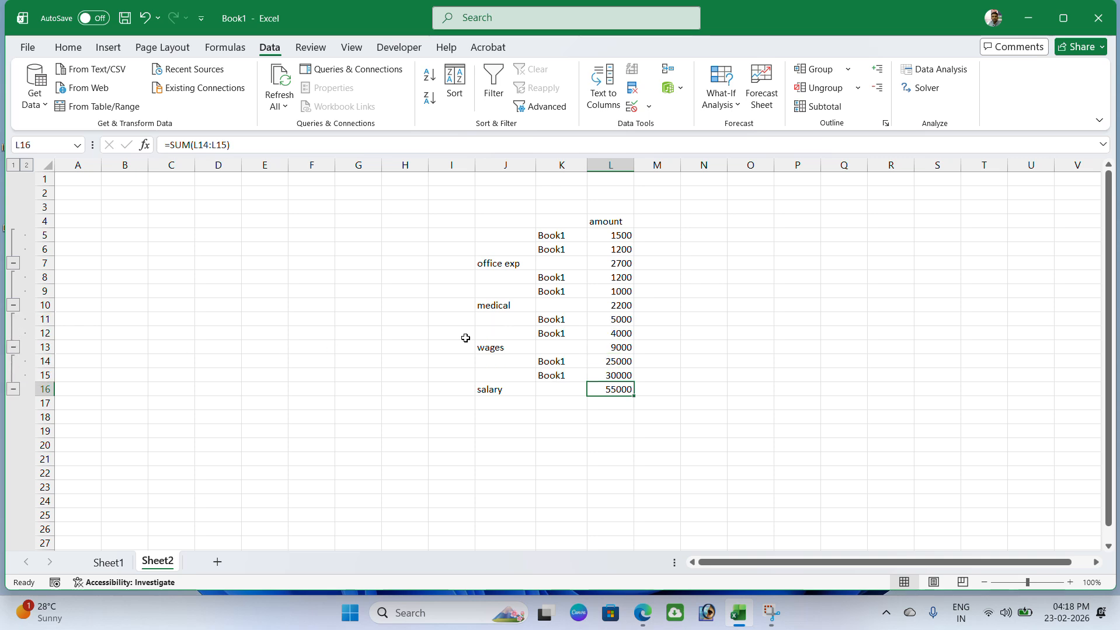
- Check each category's total formula against the expanded detail rows above it
{"action": "left_click", "coordinate": [609, 264]}
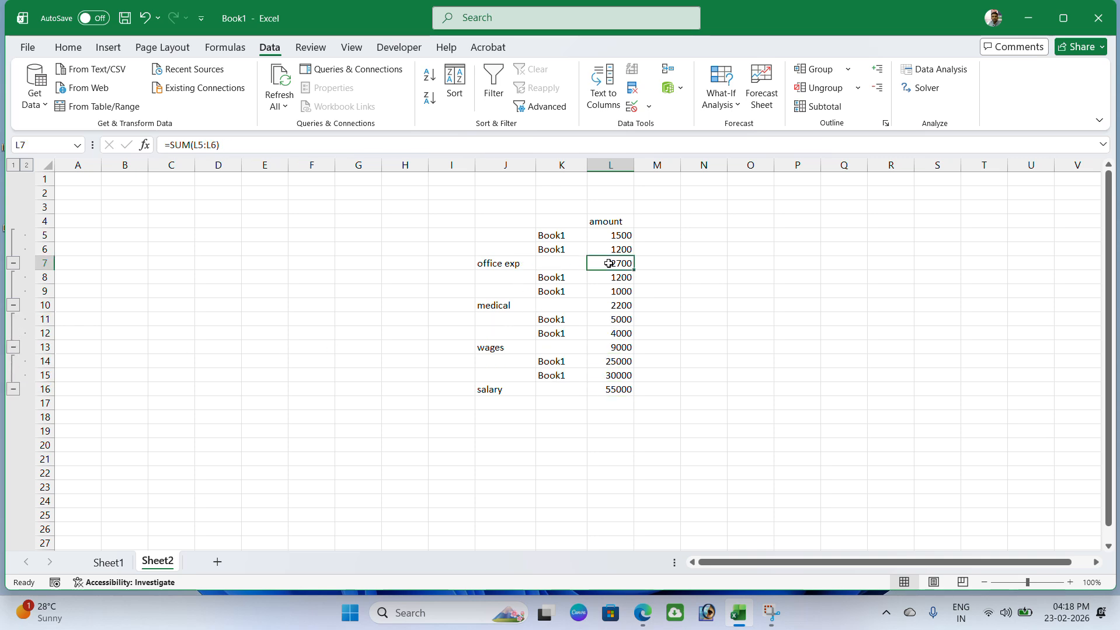
{"action": "left_click", "coordinate": [620, 308]}
{"action": "left_click", "coordinate": [603, 348]}
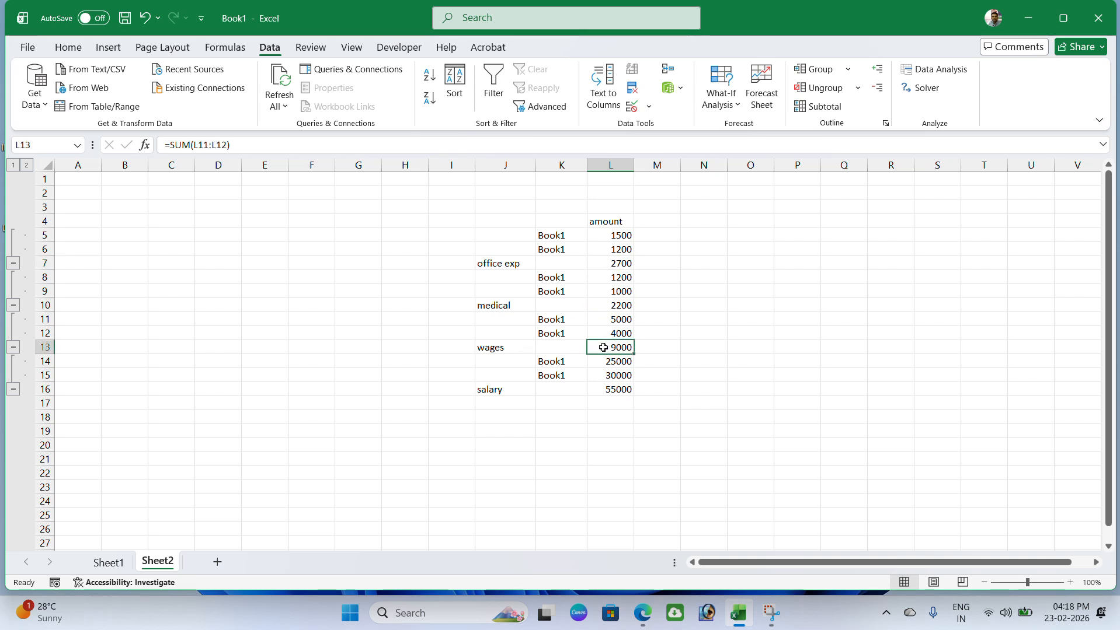
{"action": "left_click", "coordinate": [617, 389]}
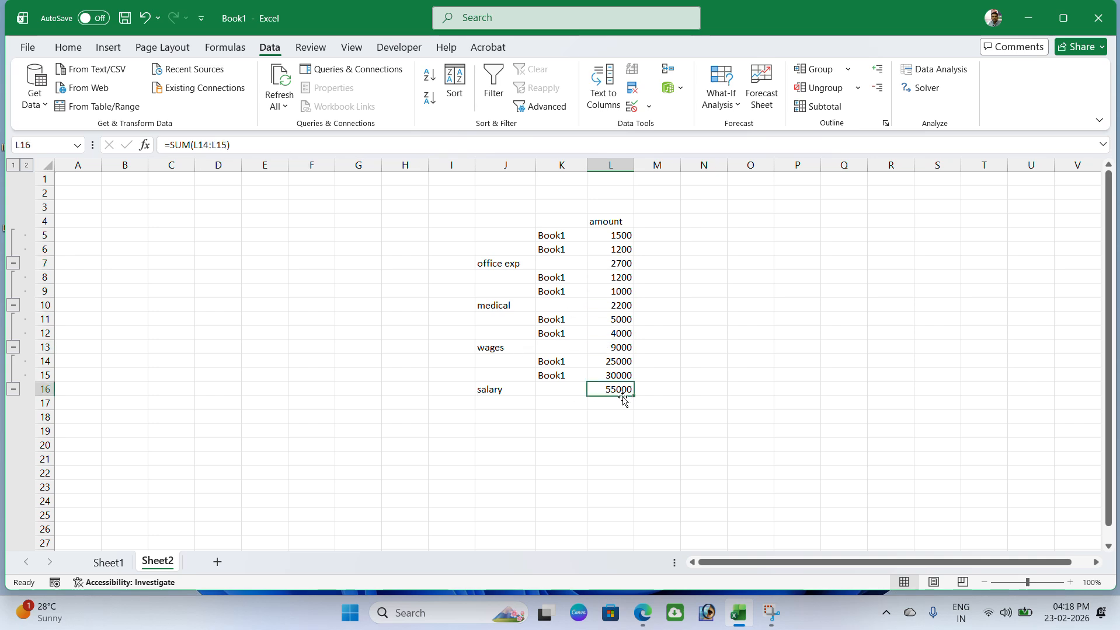
- Set the patna office exp amount on Sheet1 to 1800 and return to the consolidated table on Sheet2
{"action": "left_click", "coordinate": [111, 562]}
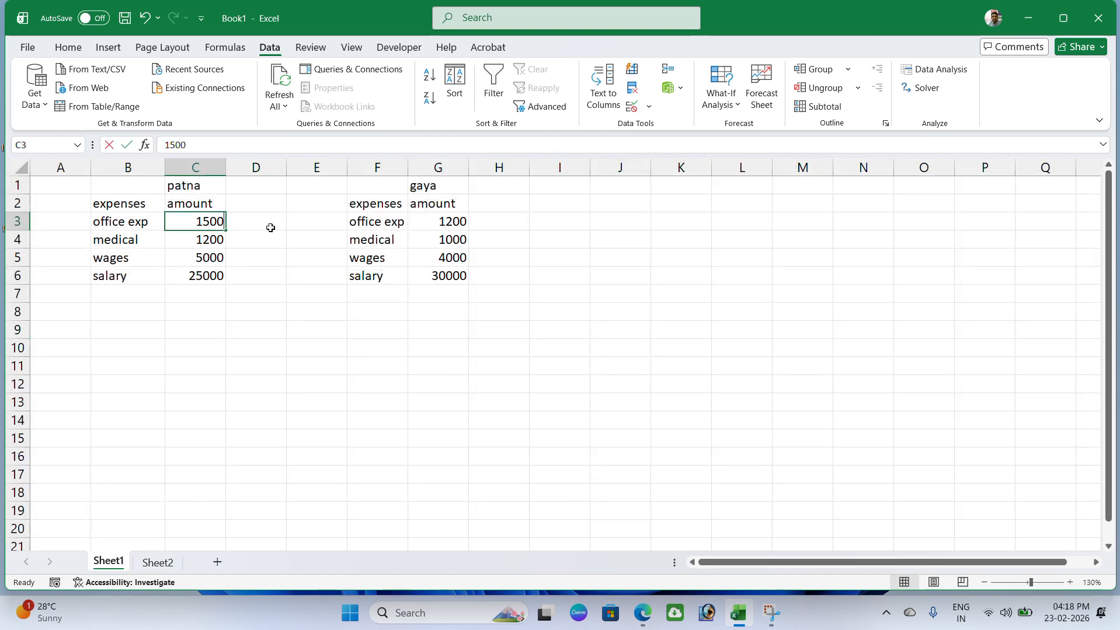
{"action": "type", "text": "1800"}
{"action": "key", "text": "BackSpace"}
{"action": "type", "text": "0"}
{"action": "key", "text": "Return"}
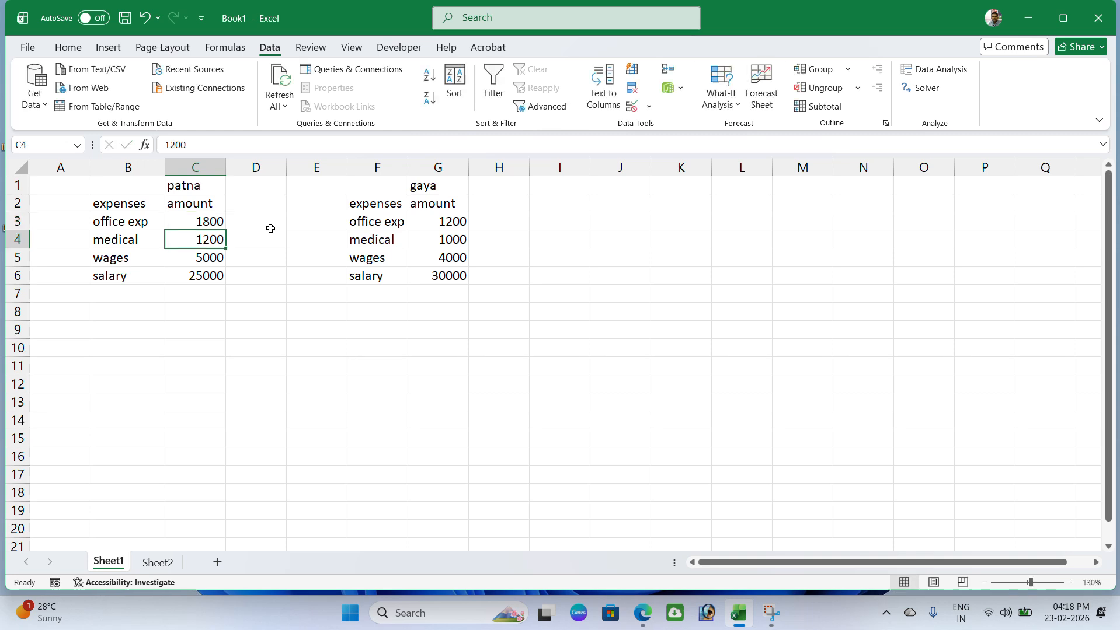
{"action": "left_click", "coordinate": [158, 562]}
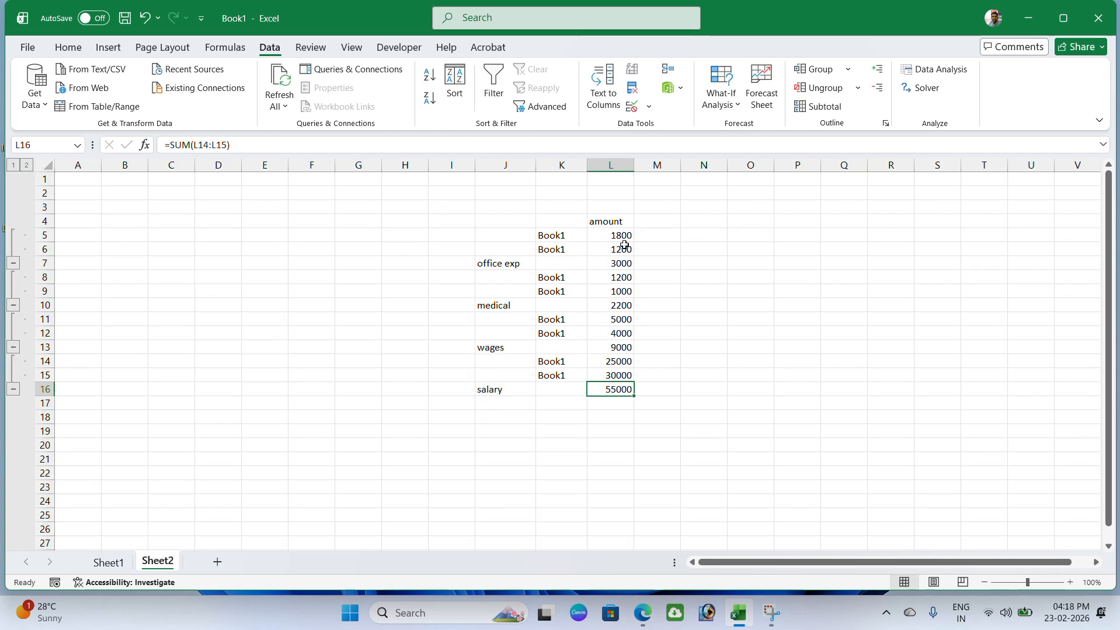
- Select cell K5, and collapse and re-expand the office exp detail rows twice
{"action": "left_click", "coordinate": [557, 237]}
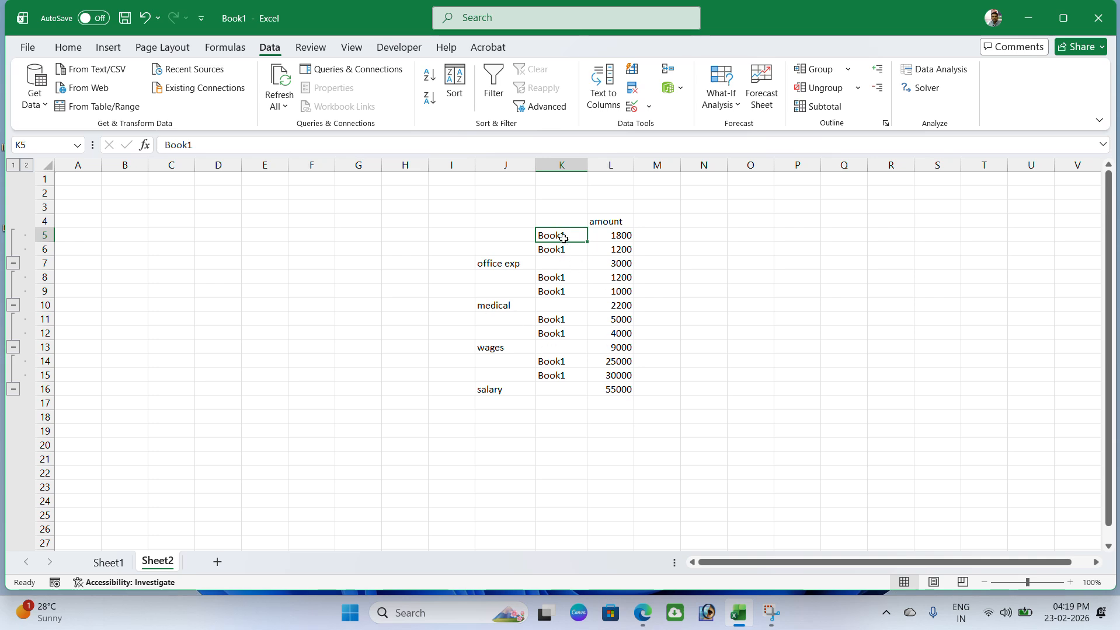
{"action": "left_click", "coordinate": [13, 264]}
{"action": "left_click", "coordinate": [13, 235]}
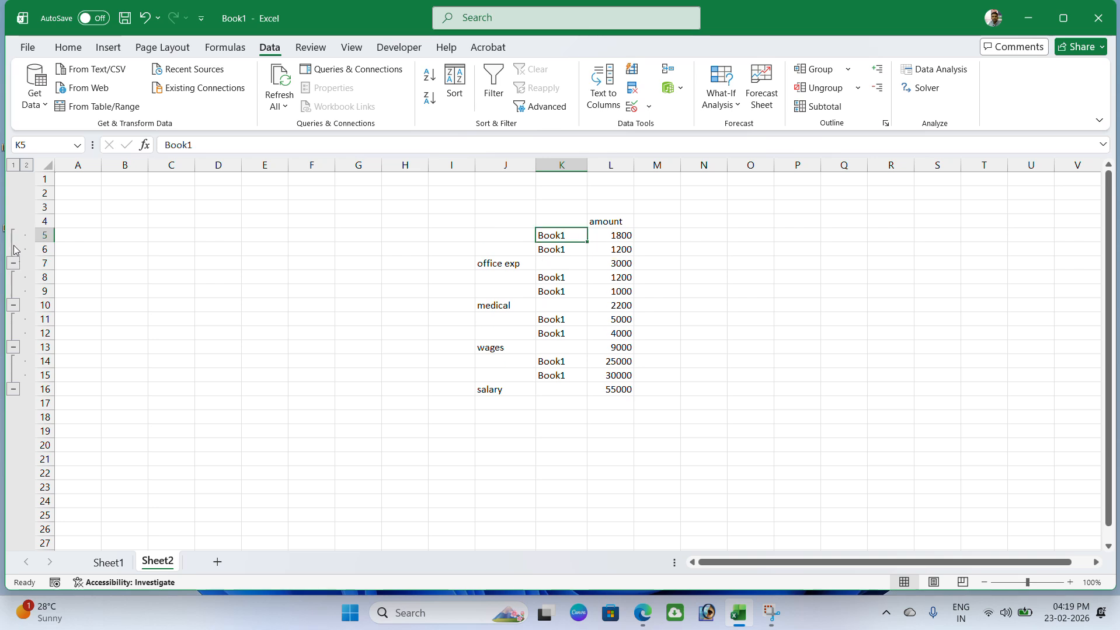
{"action": "left_click", "coordinate": [14, 264]}
{"action": "left_click", "coordinate": [14, 236]}
- Group column K by columns, and collapse and re-expand the column group
{"action": "left_click", "coordinate": [847, 69]}
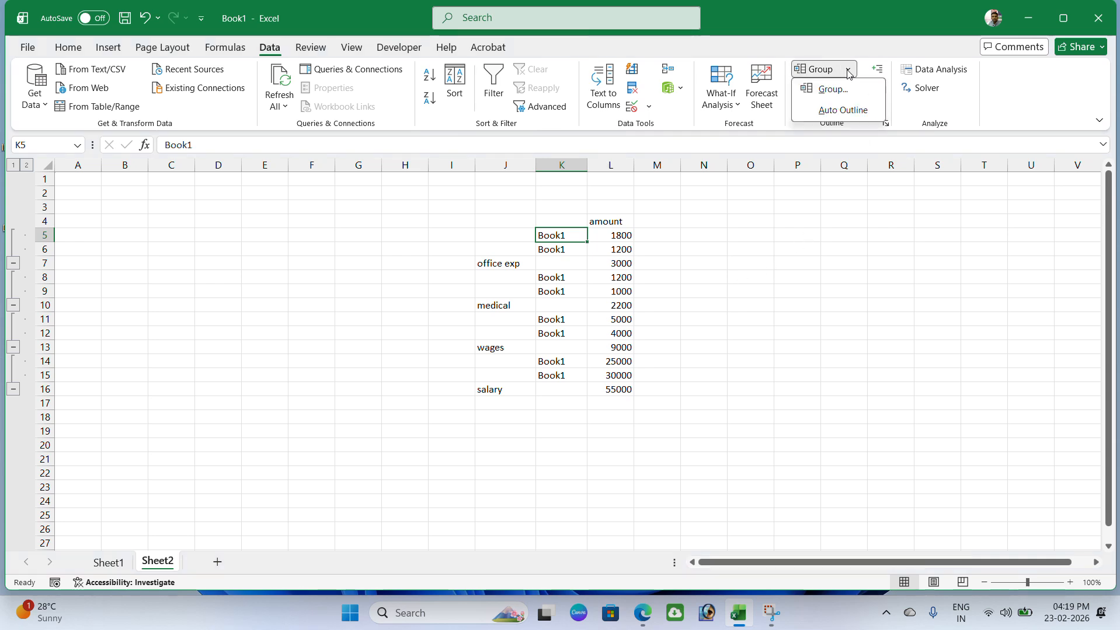
{"action": "left_click", "coordinate": [840, 89]}
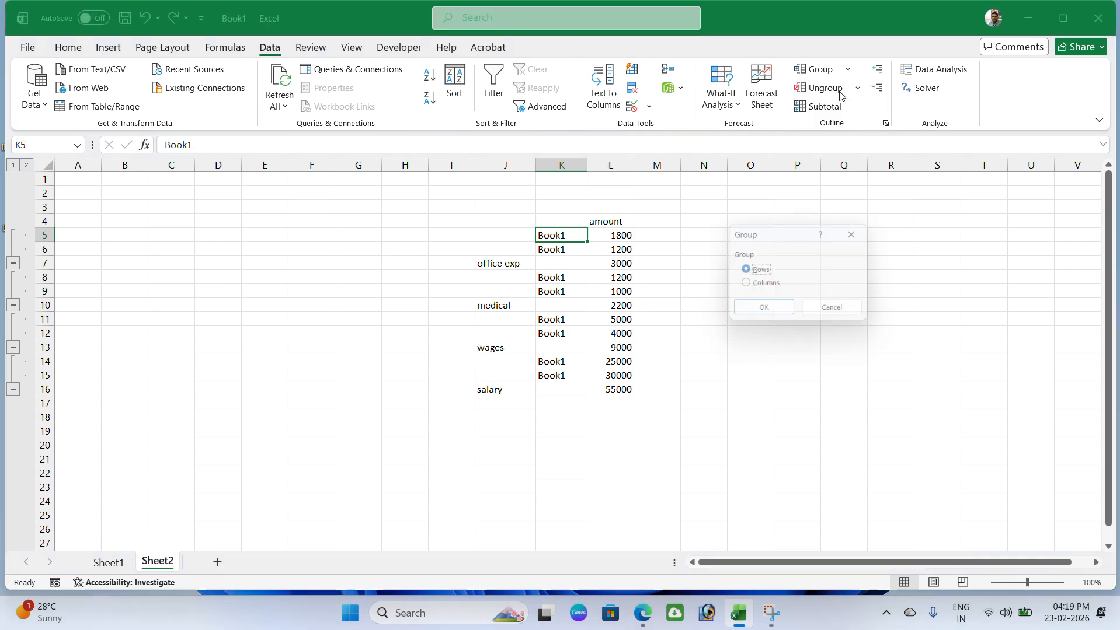
{"action": "left_click", "coordinate": [752, 289]}
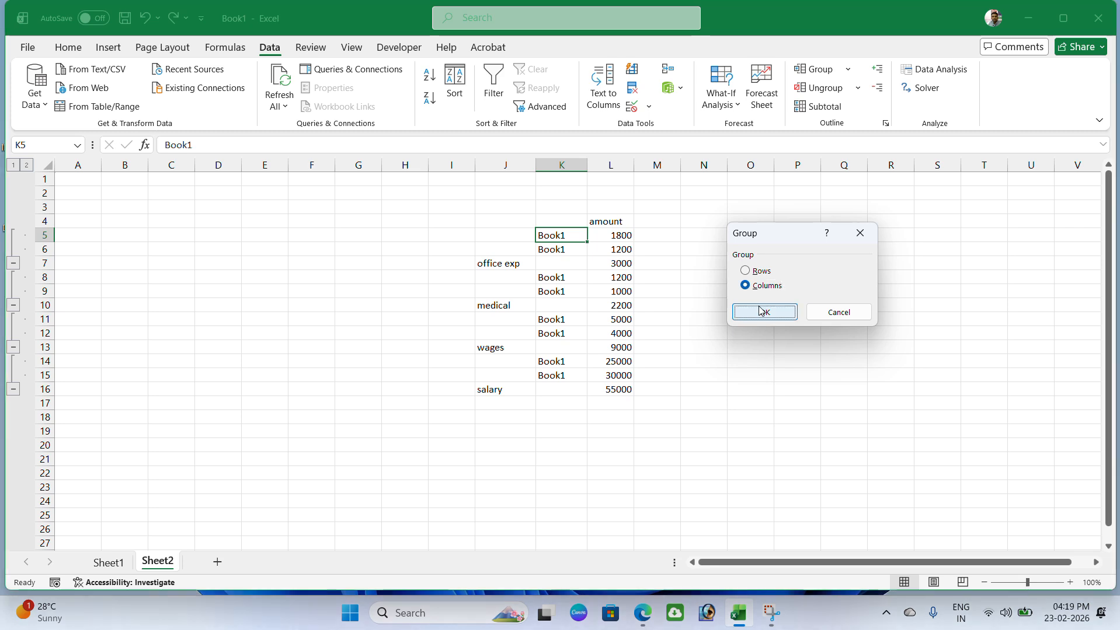
{"action": "left_click", "coordinate": [764, 313]}
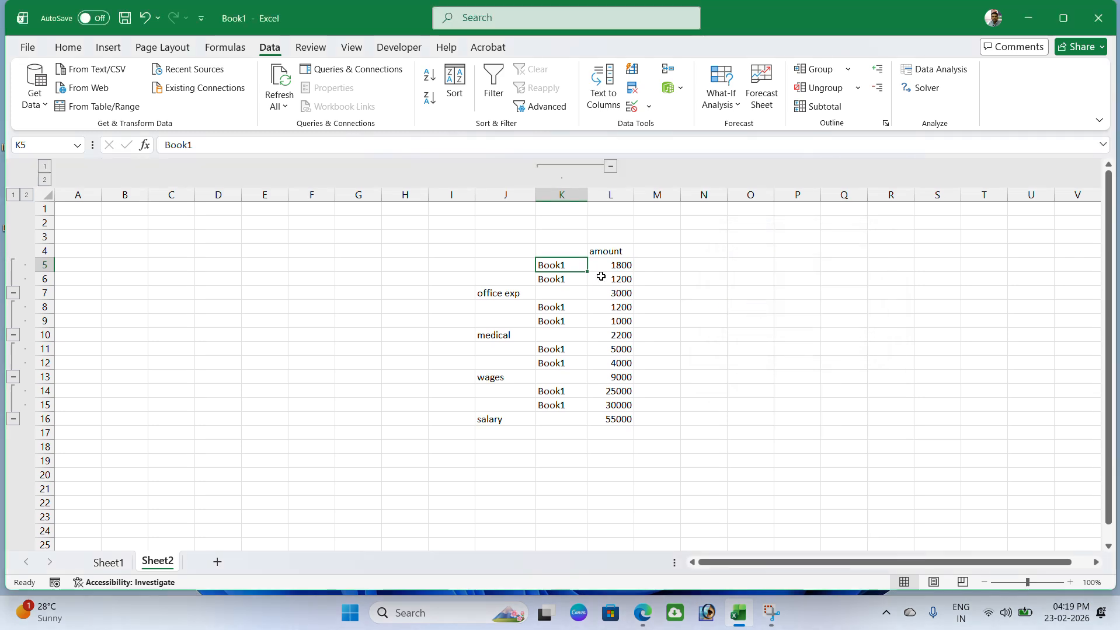
{"action": "left_click", "coordinate": [610, 167]}
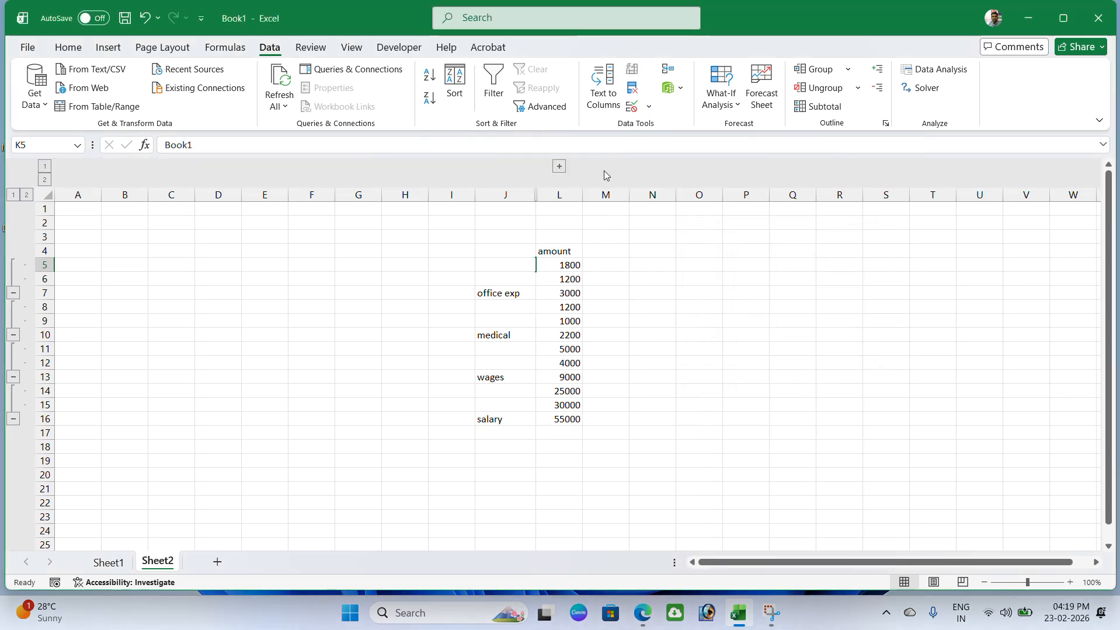
{"action": "left_click", "coordinate": [559, 167]}
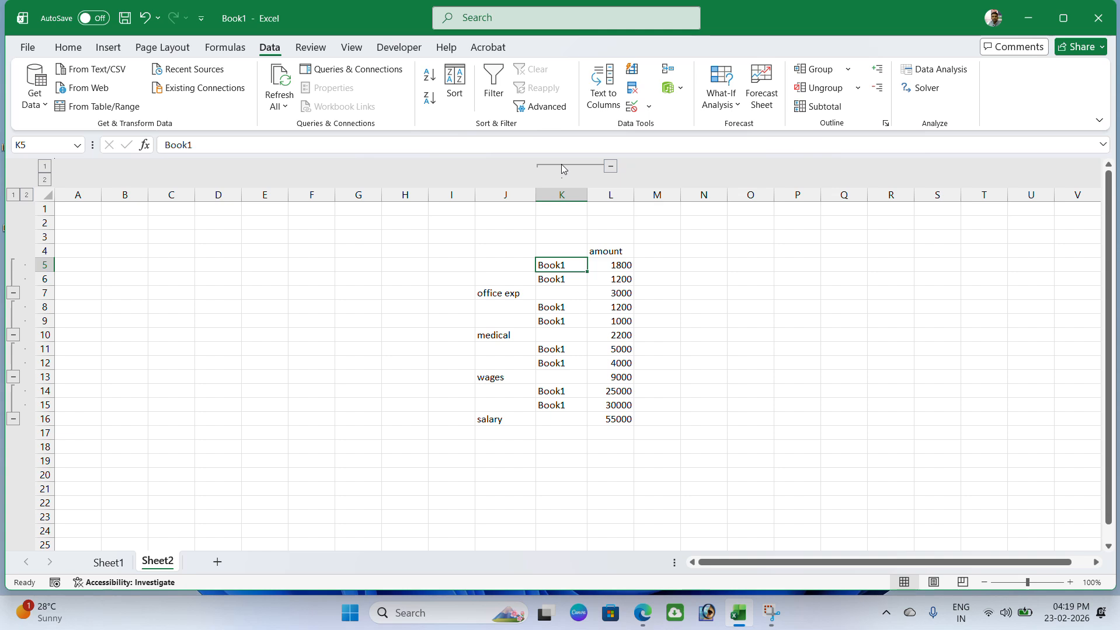
- Ungroup column K using the Columns option, leaving the row groups in place
{"action": "left_click", "coordinate": [859, 87]}
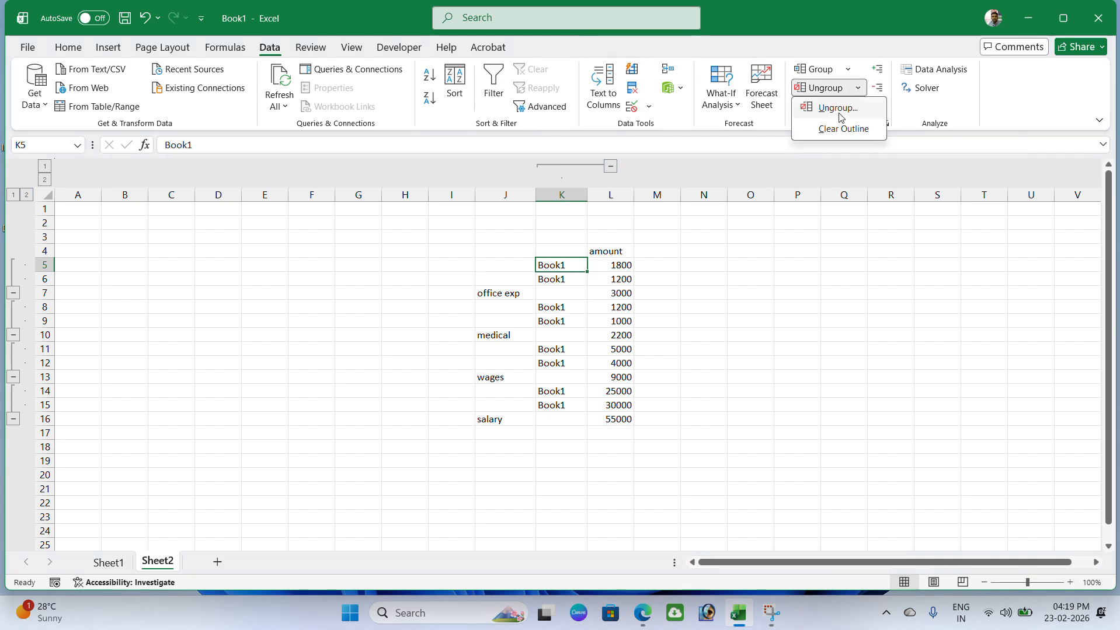
{"action": "left_click", "coordinate": [838, 109]}
{"action": "left_click", "coordinate": [766, 285]}
{"action": "left_click", "coordinate": [764, 312]}
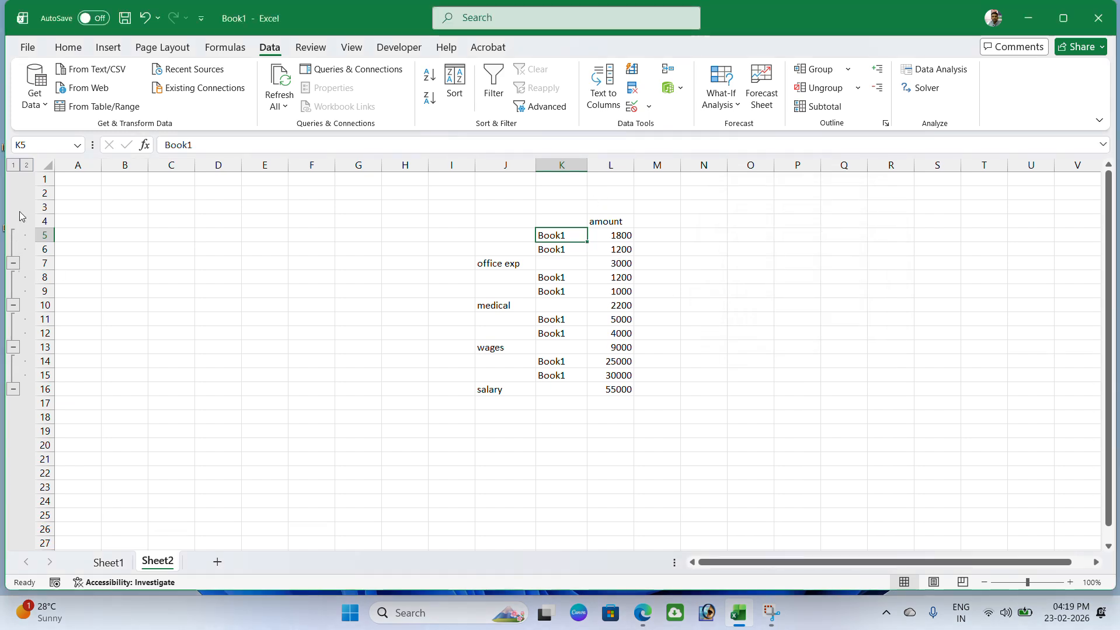
- Clear the outline from Sheet2 and rebuild the row groups with Auto Outline
{"action": "left_click", "coordinate": [858, 88]}
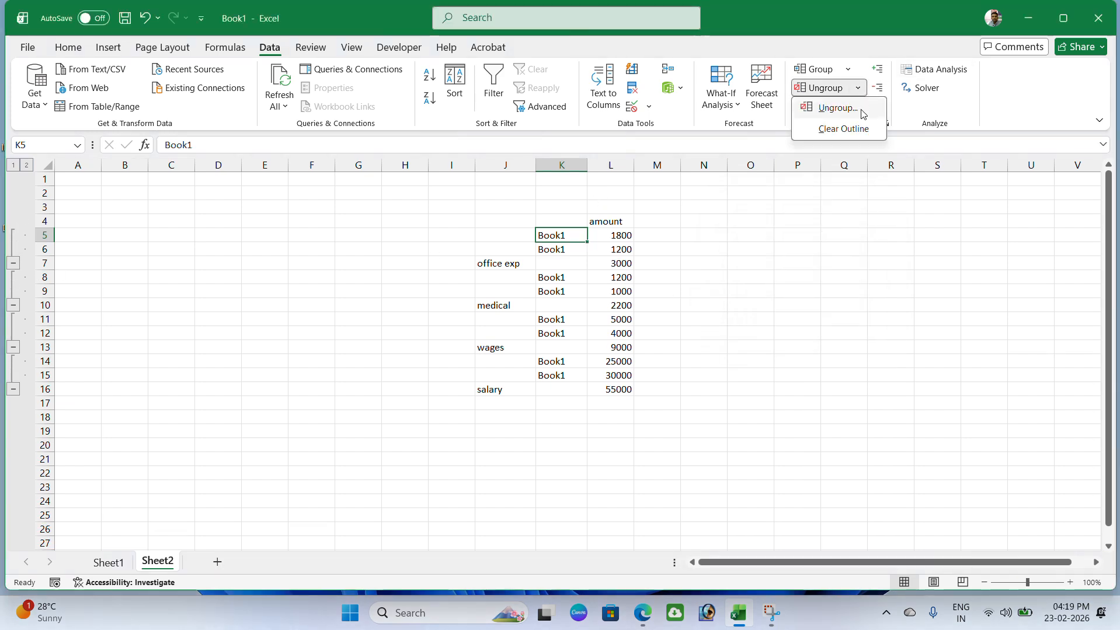
{"action": "left_click", "coordinate": [843, 129]}
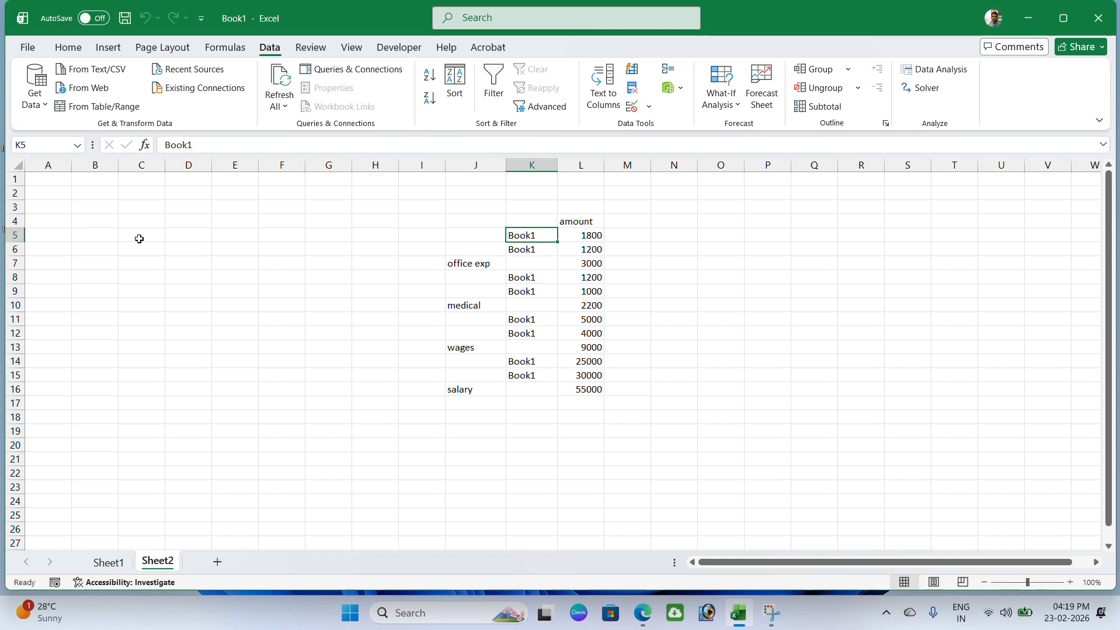
{"action": "left_click", "coordinate": [847, 69]}
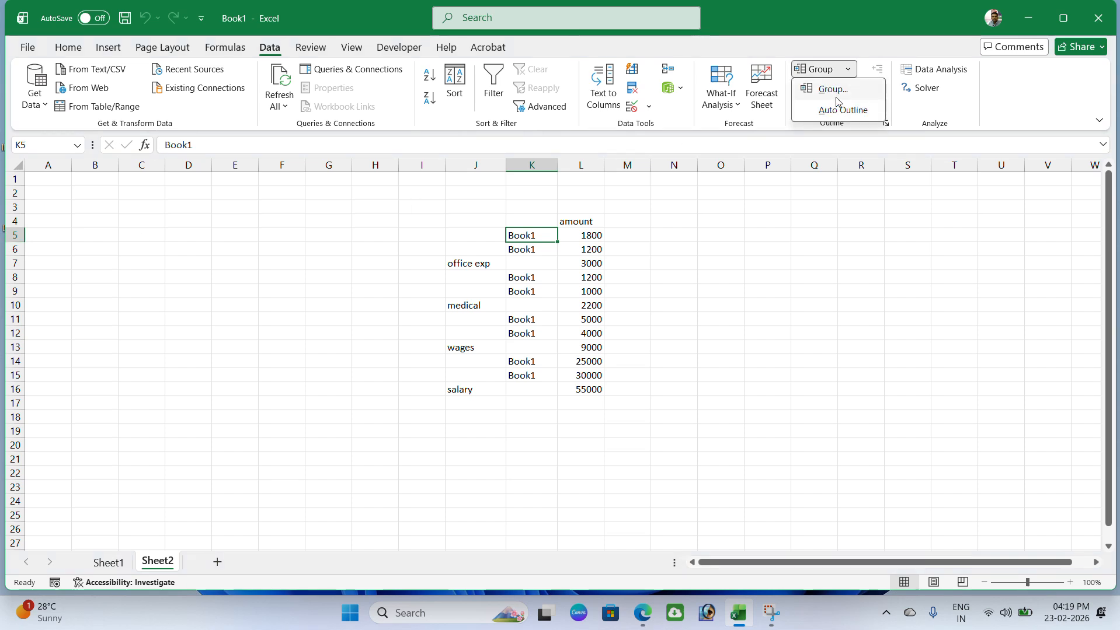
{"action": "left_click", "coordinate": [836, 113]}
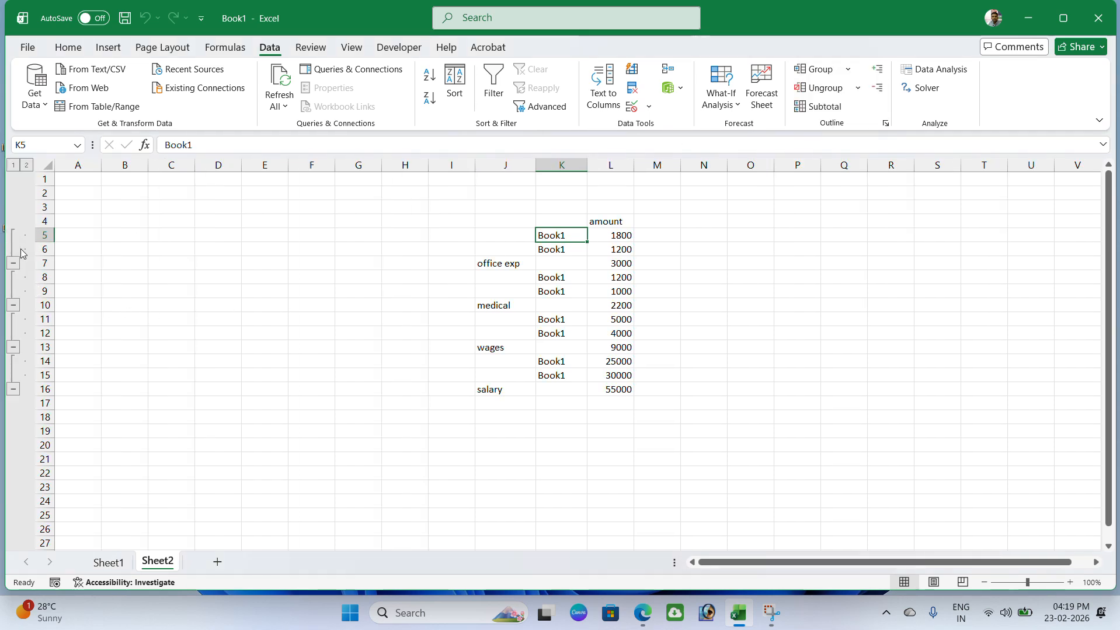